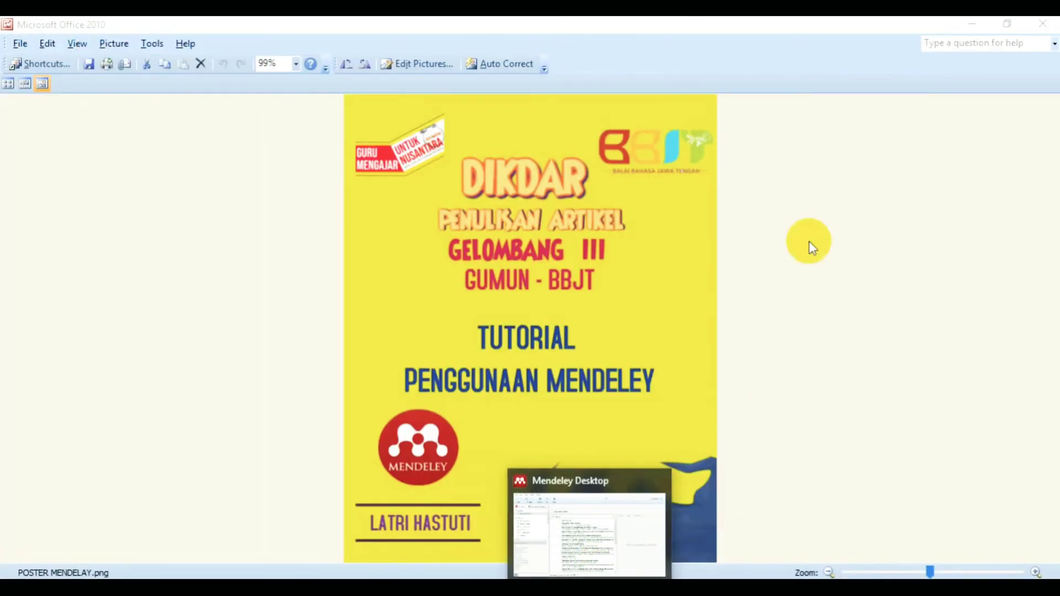
# Switch to Mendeley Desktop and check whether the MS Word plugin is installed.
pyautogui.click(969, 31)
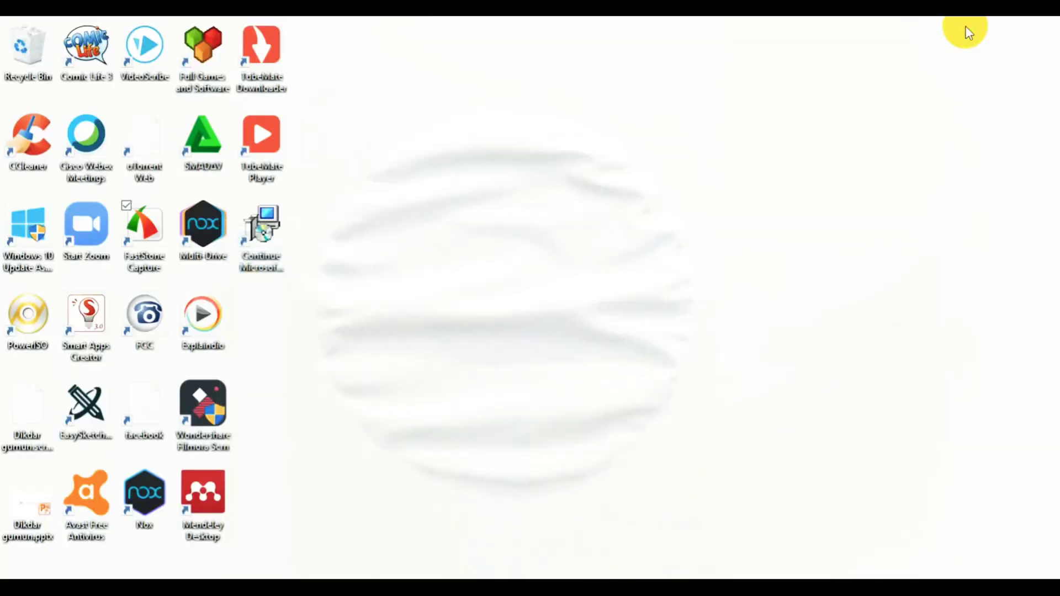
pyautogui.click(208, 503)
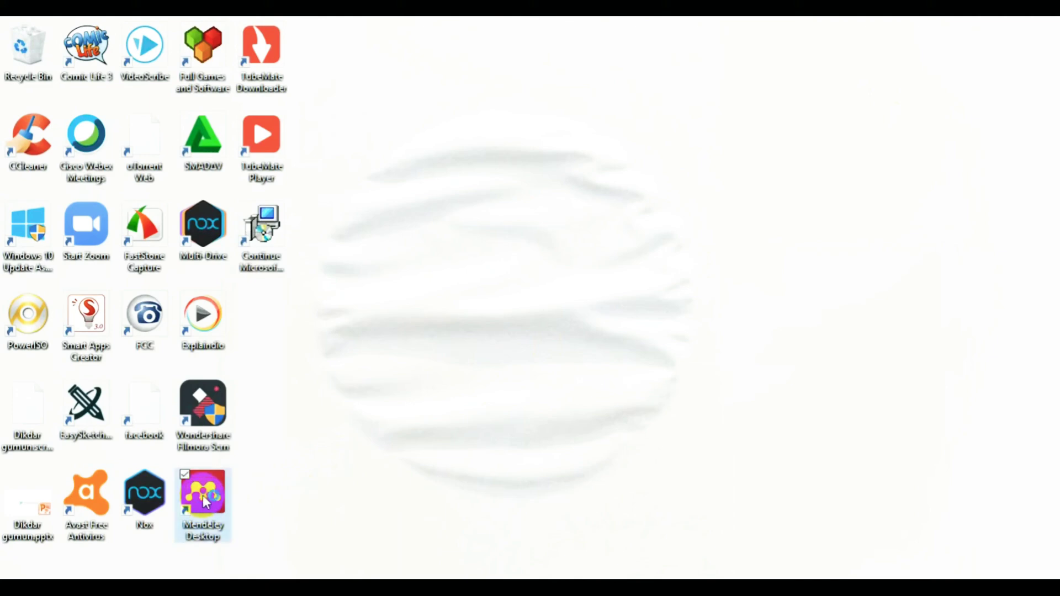
pyautogui.doubleClick(204, 501)
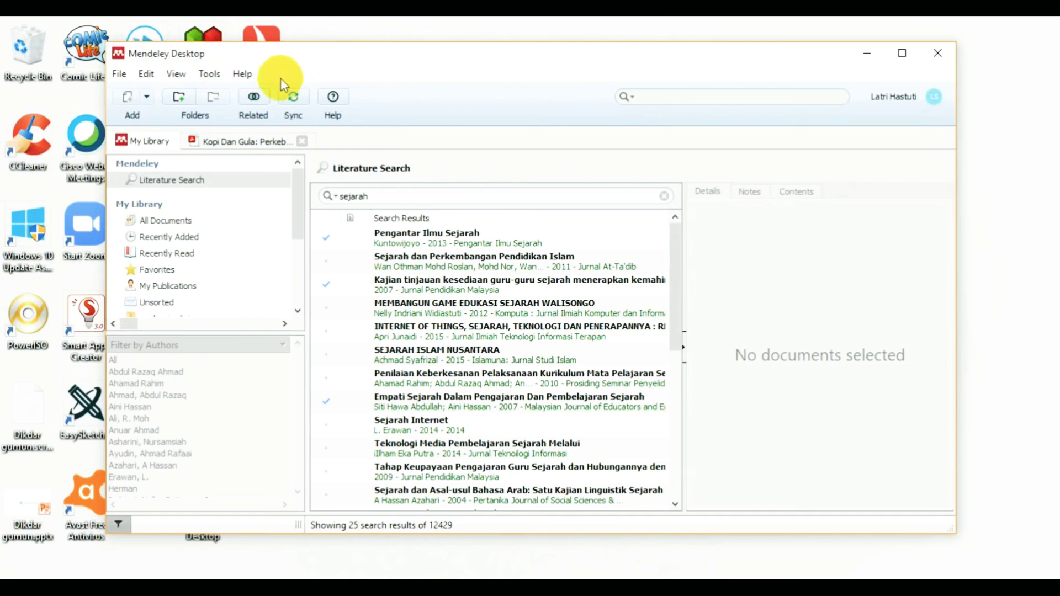
pyautogui.click(210, 75)
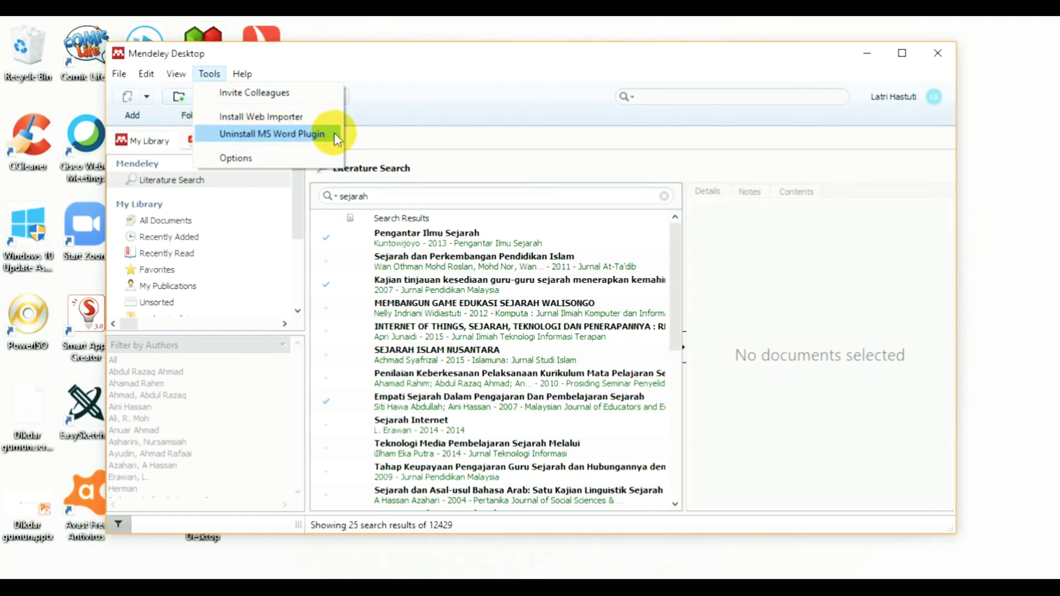
pyautogui.click(366, 134)
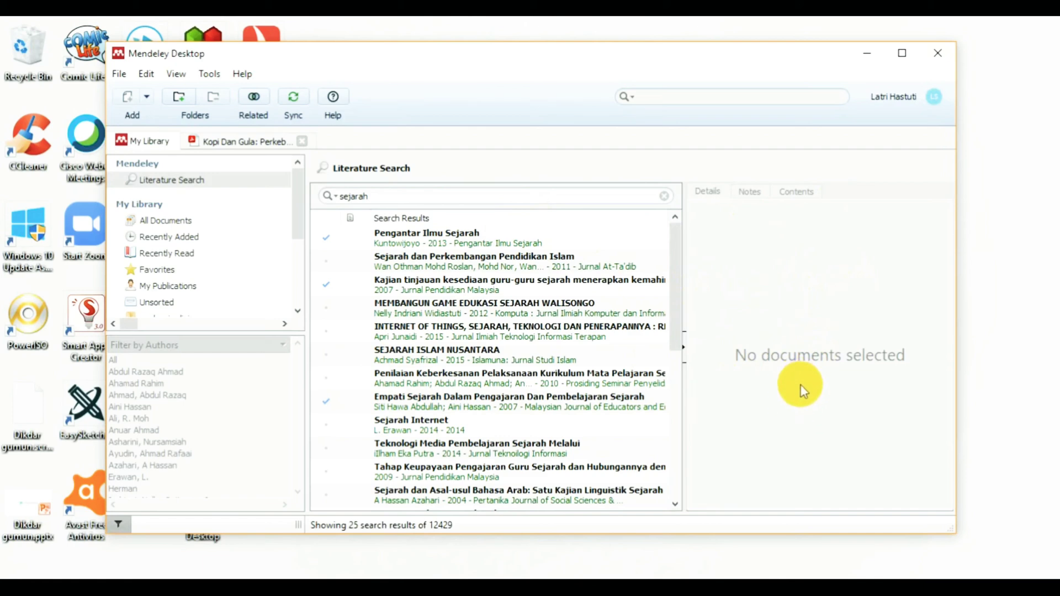
# Run a new literature search for "SEJARAH".
pyautogui.click(437, 239)
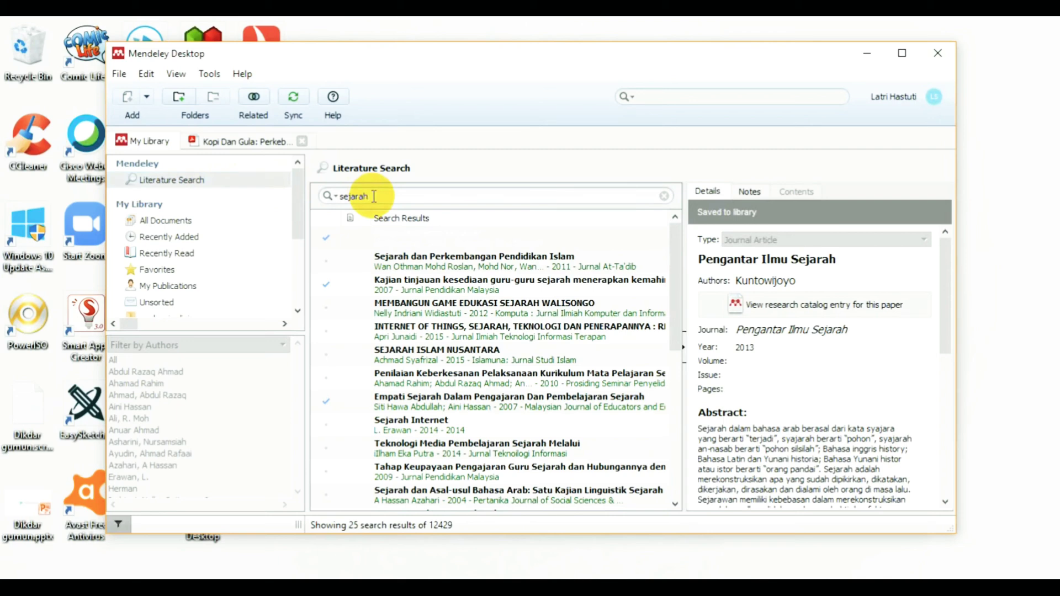
pyautogui.press('BackSpace')
pyautogui.press('BackSpace')
pyautogui.press('BackSpace')
pyautogui.press('BackSpace')
pyautogui.press('BackSpace')
pyautogui.press('BackSpace')
pyautogui.write('SEJARAH')
pyautogui.press('Return')
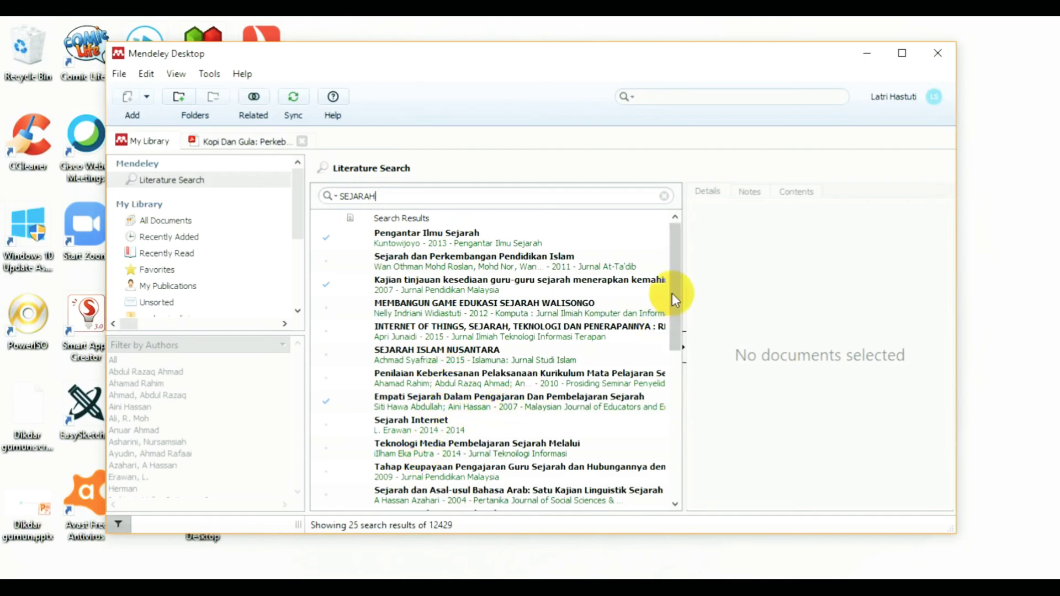
# Save the reference "Sejarah Perkembangan Ilmu Pengetahuan" from the search results to the library.
pyautogui.moveTo(675, 286); pyautogui.dragTo(680, 363)
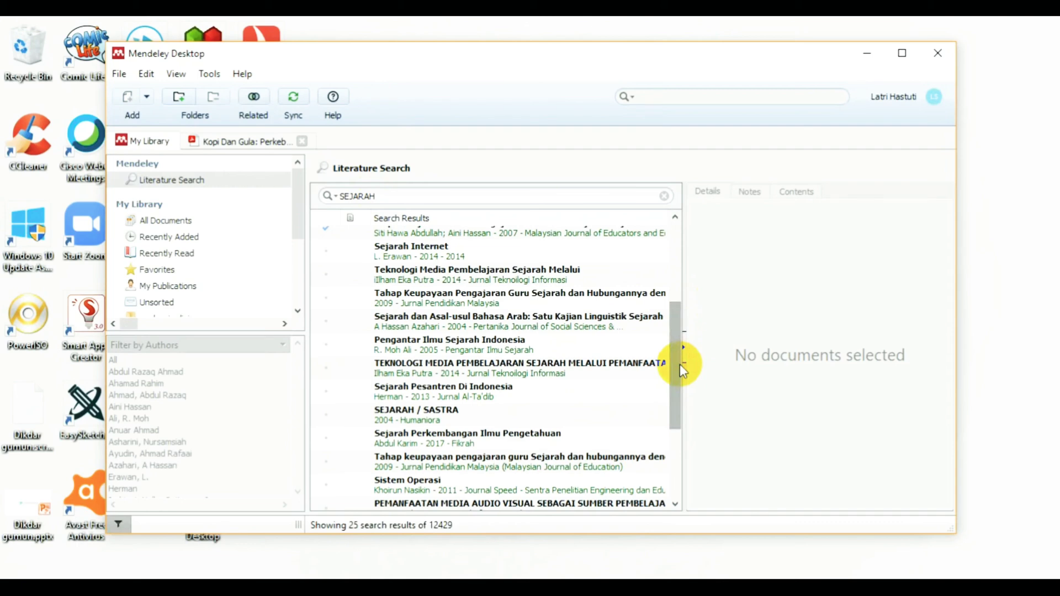
pyautogui.click(549, 438)
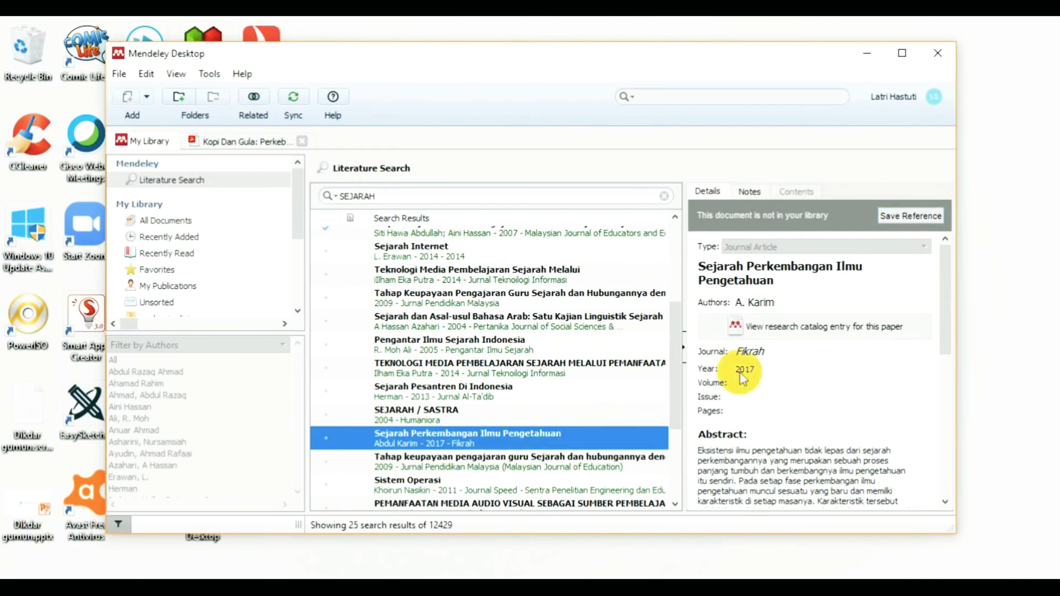
pyautogui.click(908, 216)
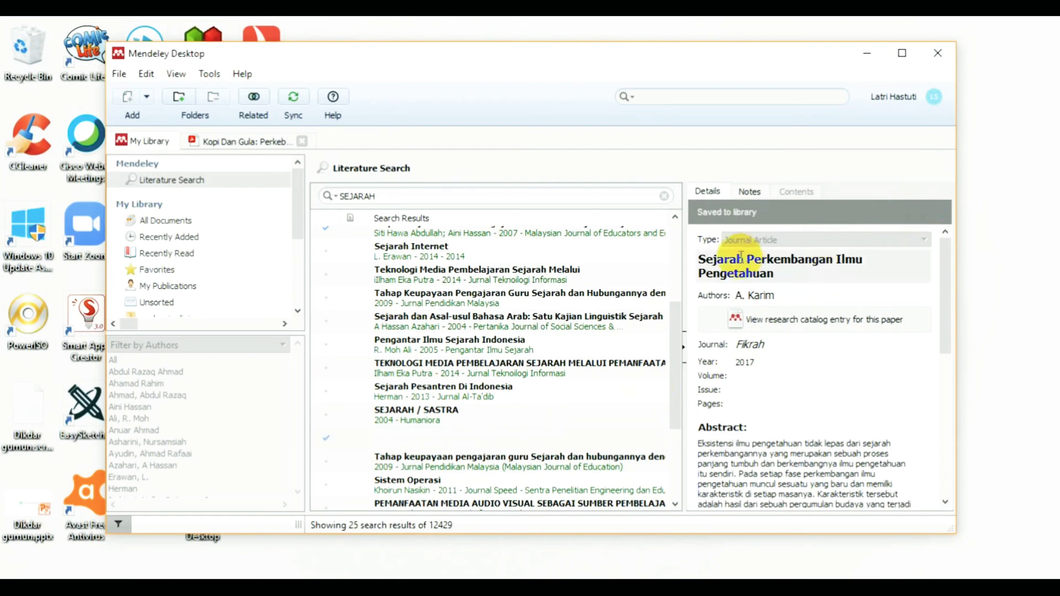
# Look through the library's full document list for the newly saved reference and view the available folders.
pyautogui.click(236, 225)
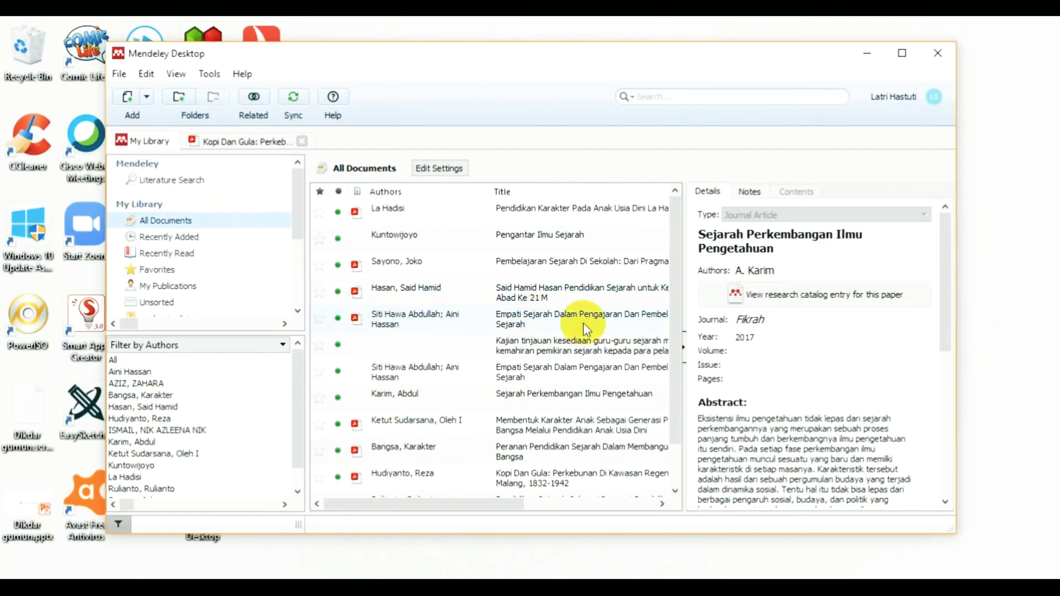
pyautogui.scroll(-2, 677, 259)
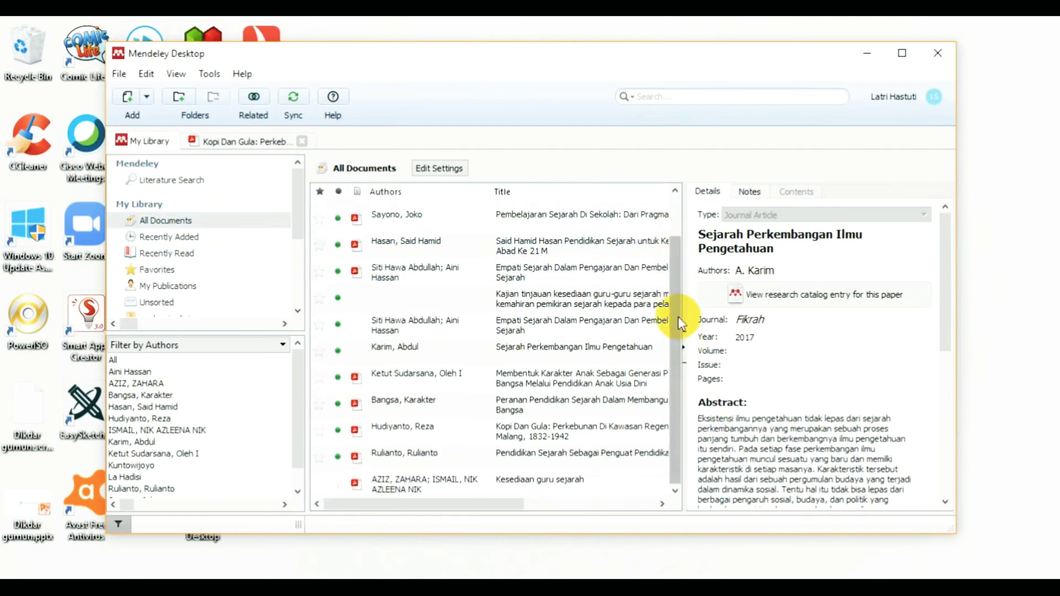
pyautogui.click(677, 356)
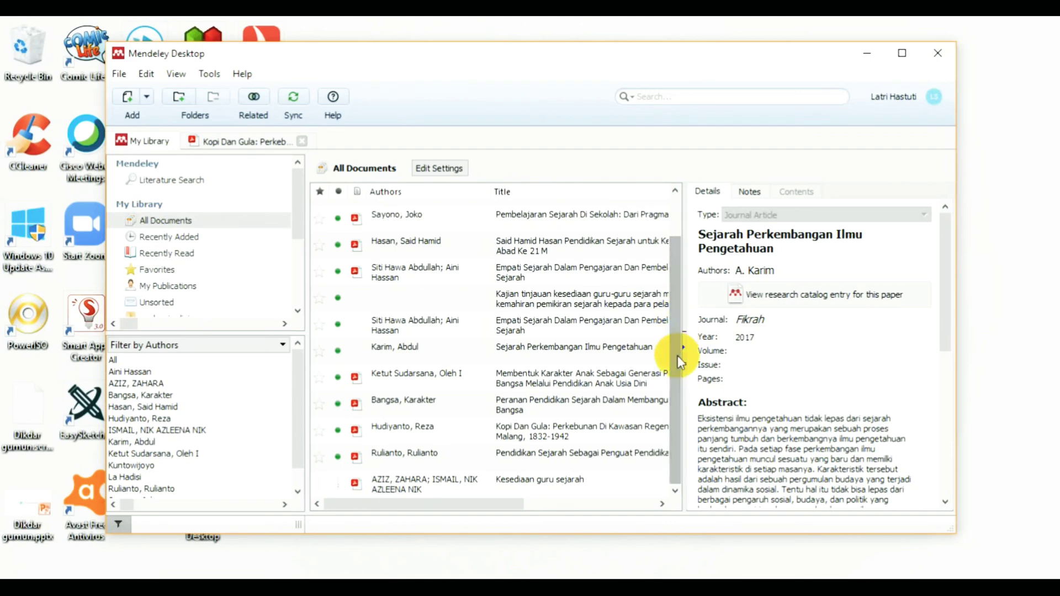
pyautogui.moveTo(678, 356)
pyautogui.mouseDown()
pyautogui.moveTo(674, 286)
pyautogui.moveTo(680, 335)
pyautogui.mouseUp()
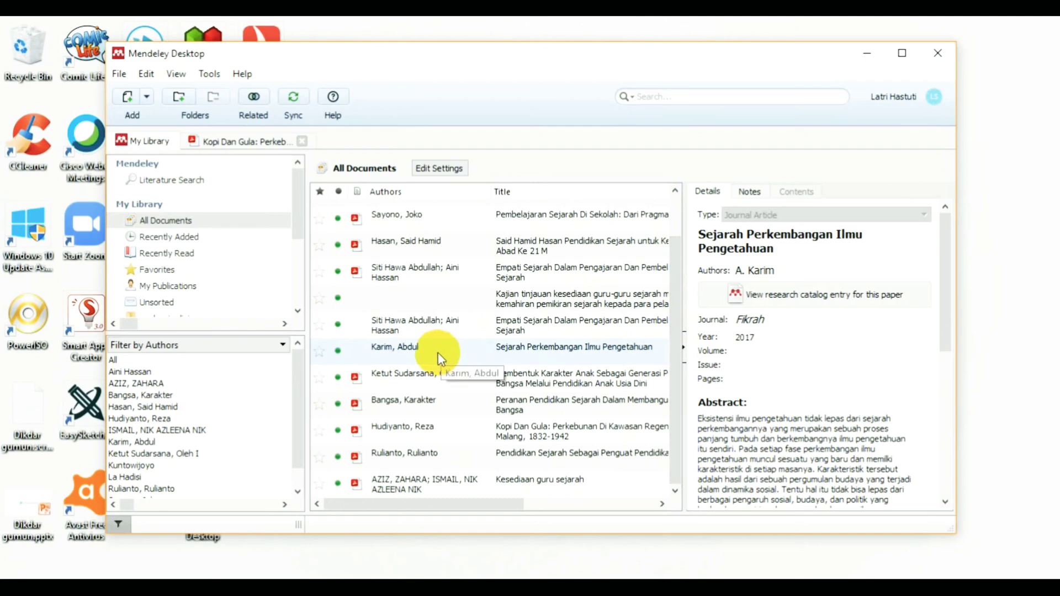
pyautogui.moveTo(298, 216); pyautogui.dragTo(300, 239)
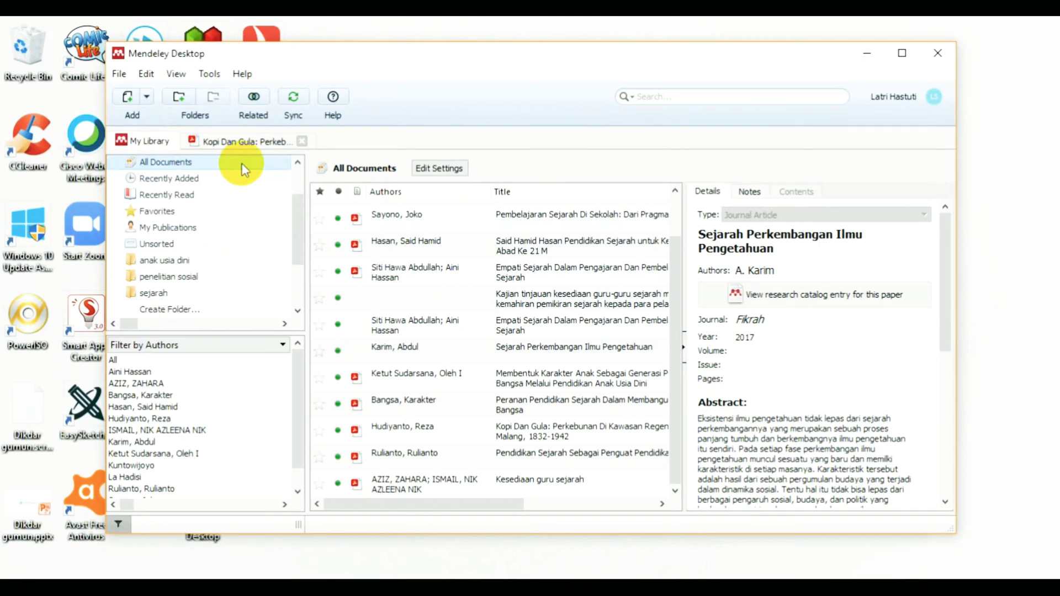
pyautogui.scroll(1, 242, 169)
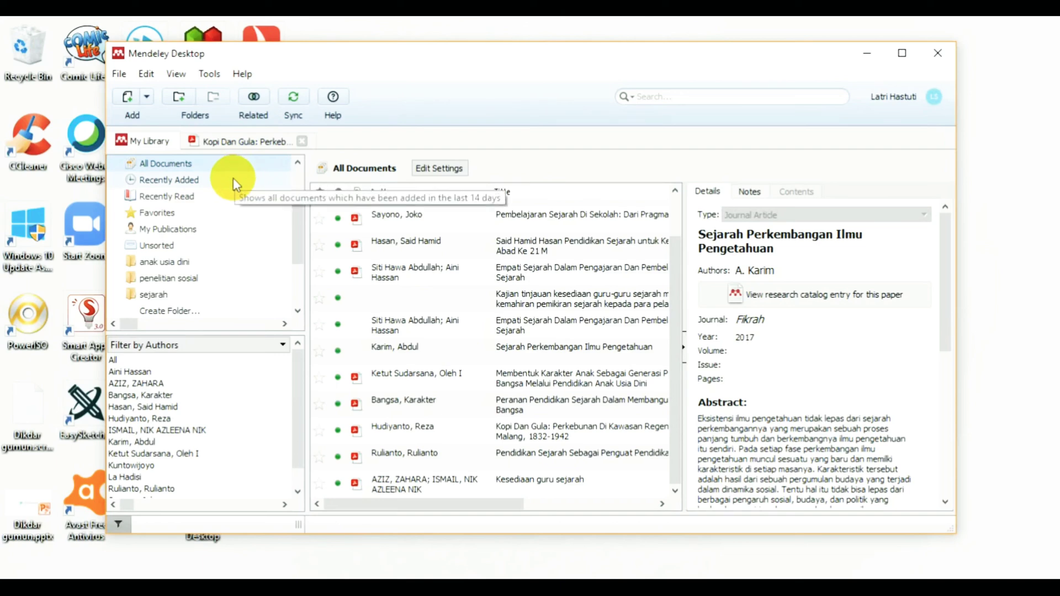
# Review the Recently Added, Recently Read and Favorites collections and the anak usia dini, penelitian sosial and sejarah folders.
pyautogui.click(233, 178)
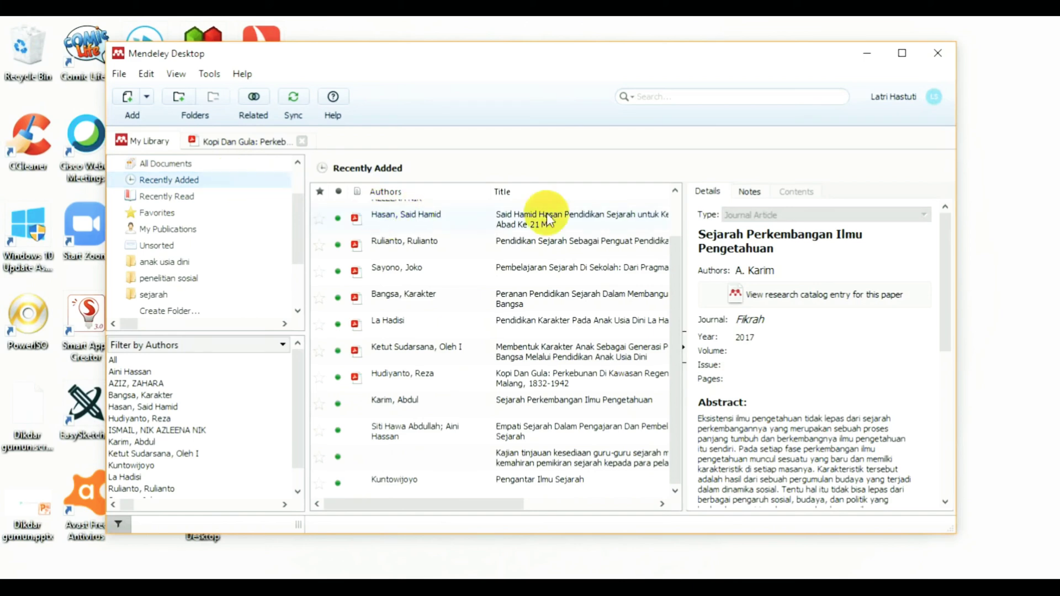
pyautogui.moveTo(678, 275); pyautogui.dragTo(680, 250)
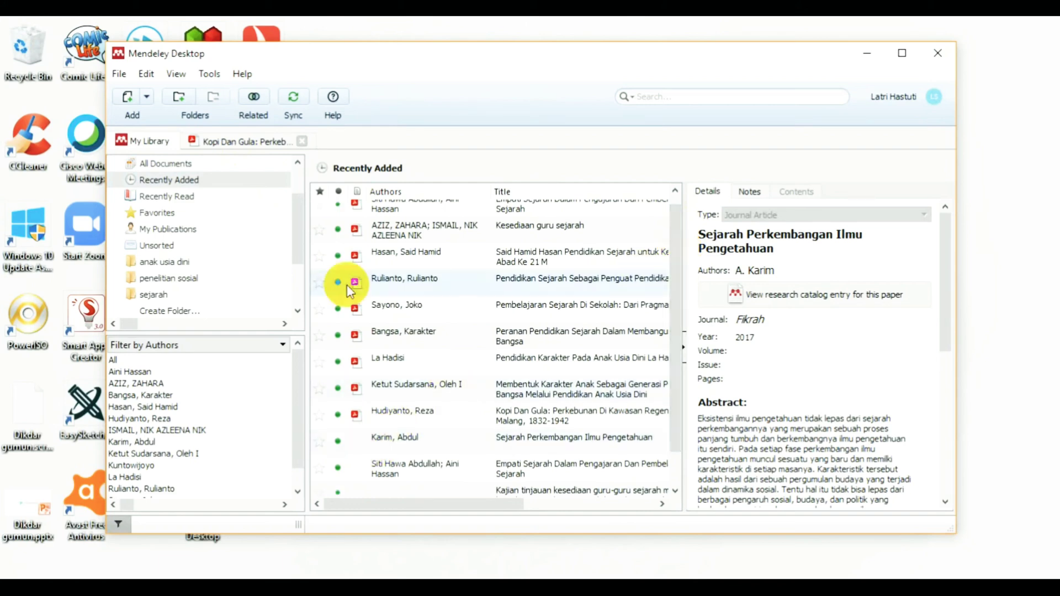
pyautogui.click(241, 198)
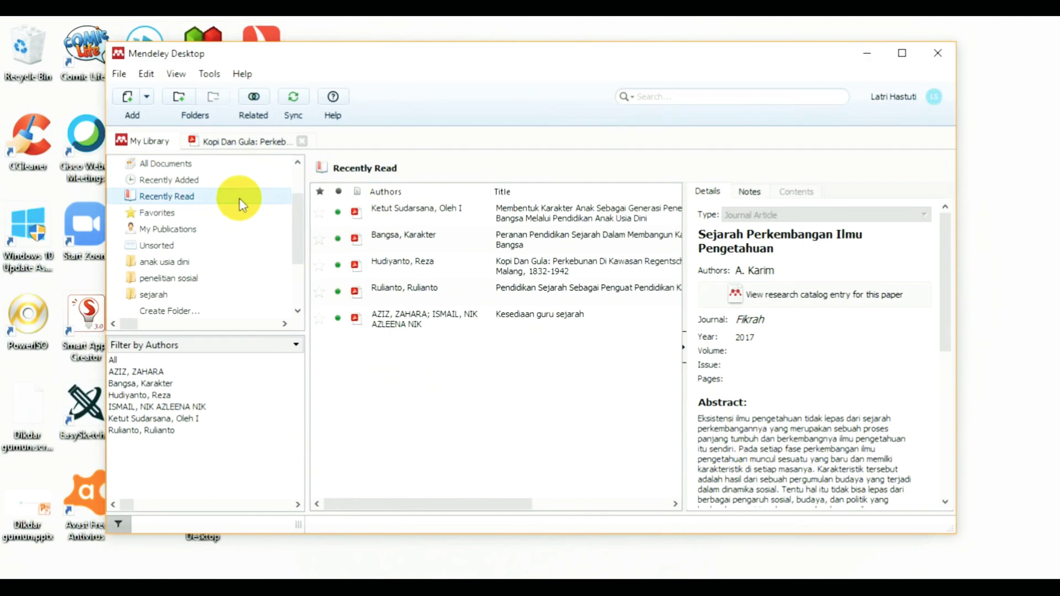
pyautogui.click(228, 218)
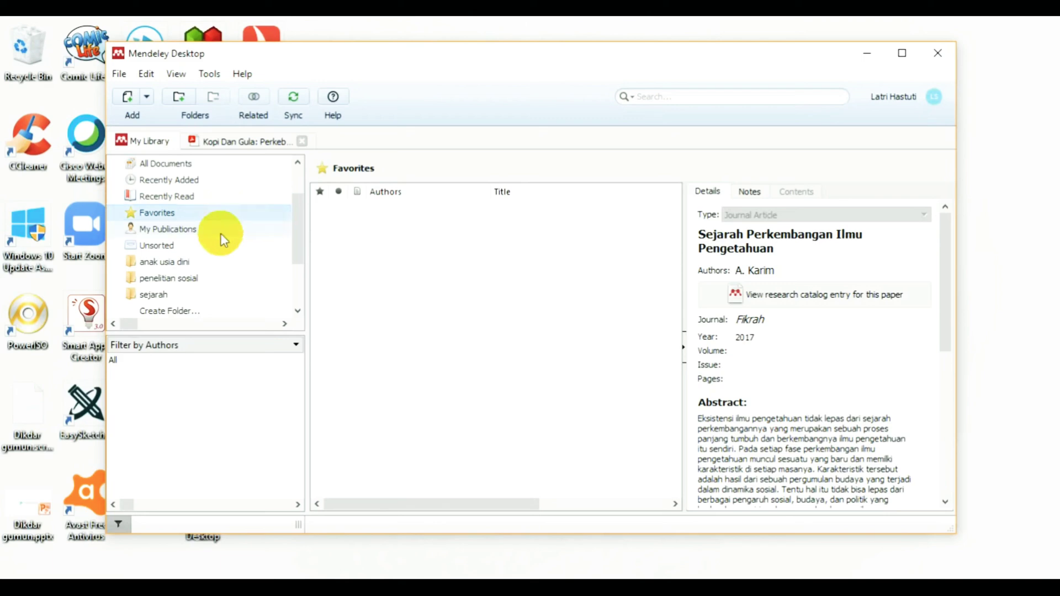
pyautogui.click(213, 265)
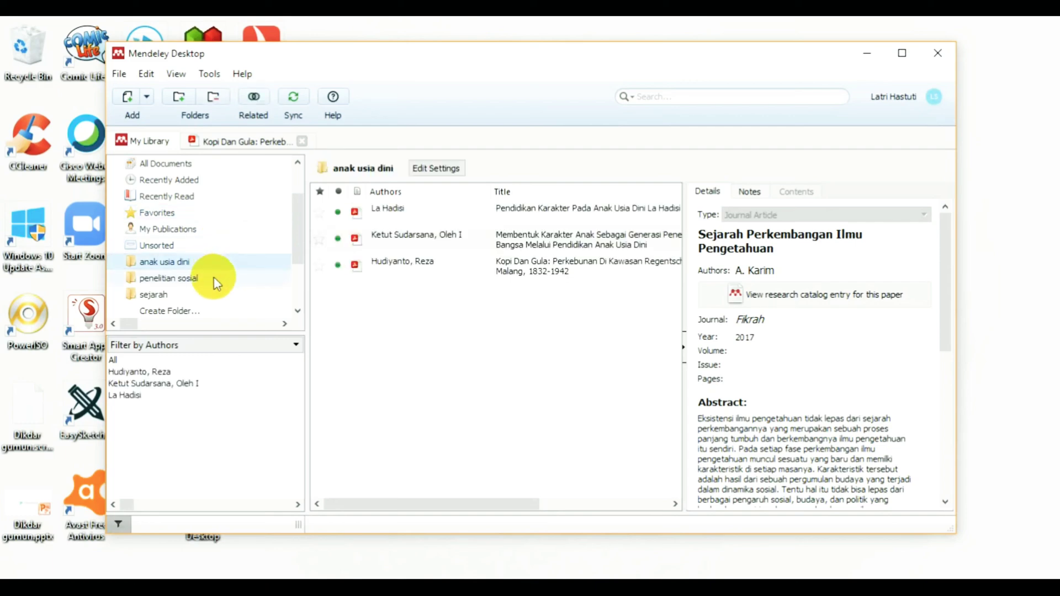
pyautogui.click(214, 279)
pyautogui.click(210, 294)
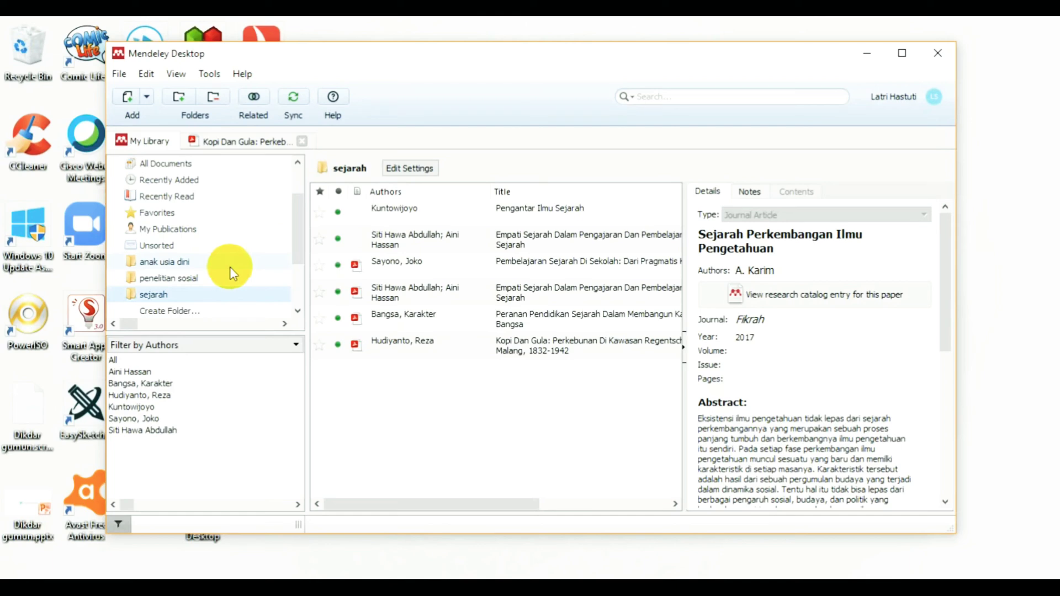
pyautogui.click(229, 266)
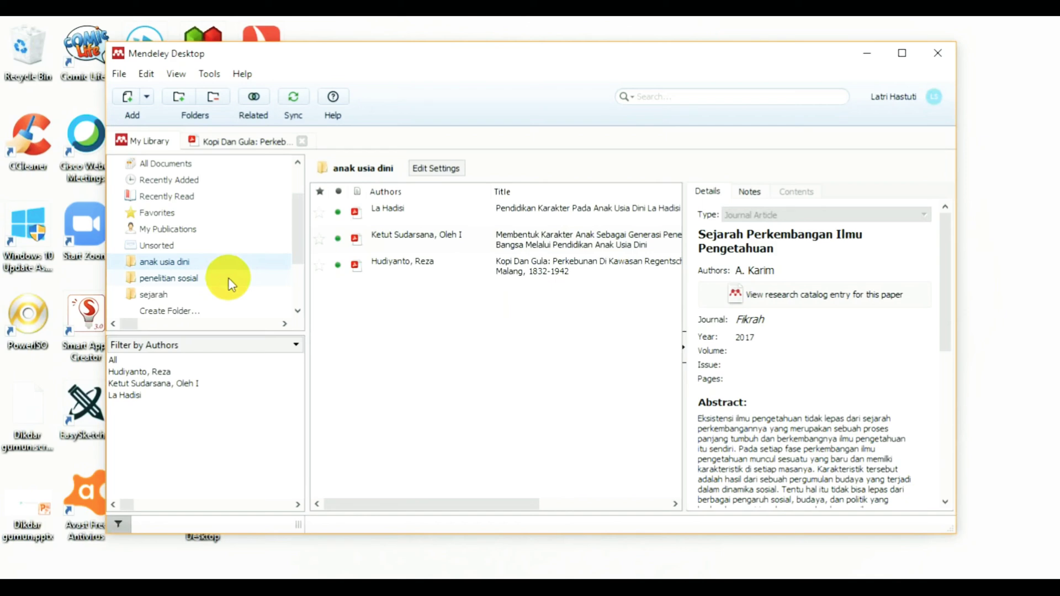
# File "Sejarah Perkembangan Ilmu Pengetahuan" from the full document list in the penelitian sosial folder and open that folder.
pyautogui.click(217, 168)
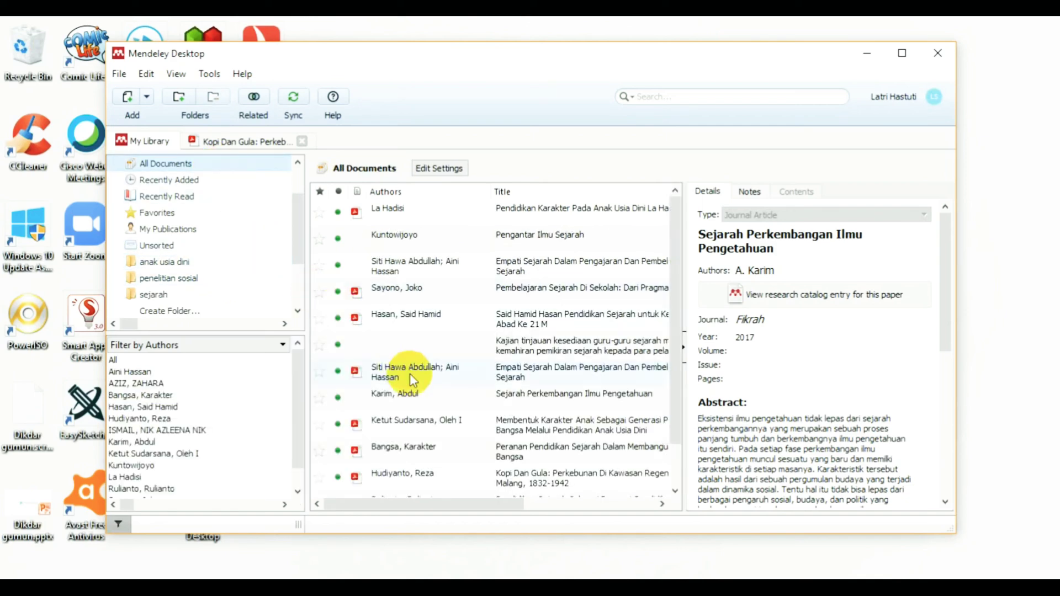
pyautogui.click(415, 397)
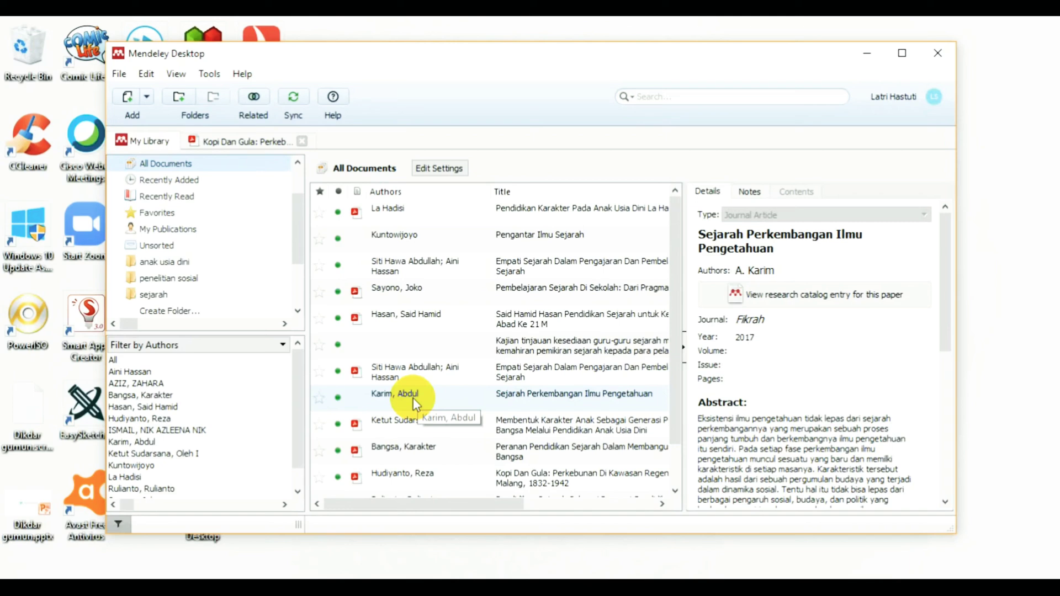
pyautogui.moveTo(413, 397); pyautogui.dragTo(233, 281)
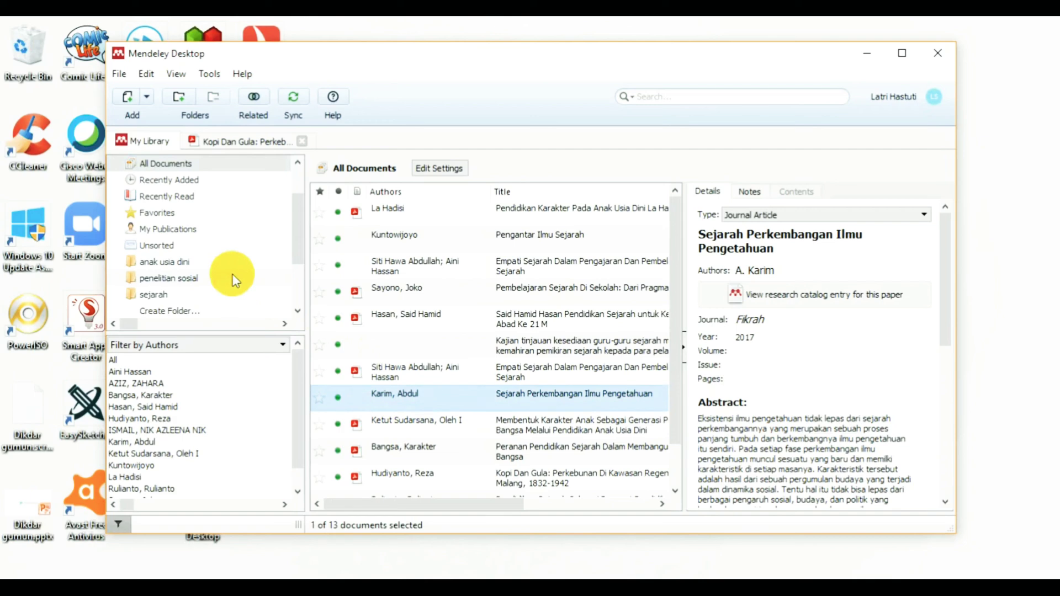
pyautogui.click(234, 282)
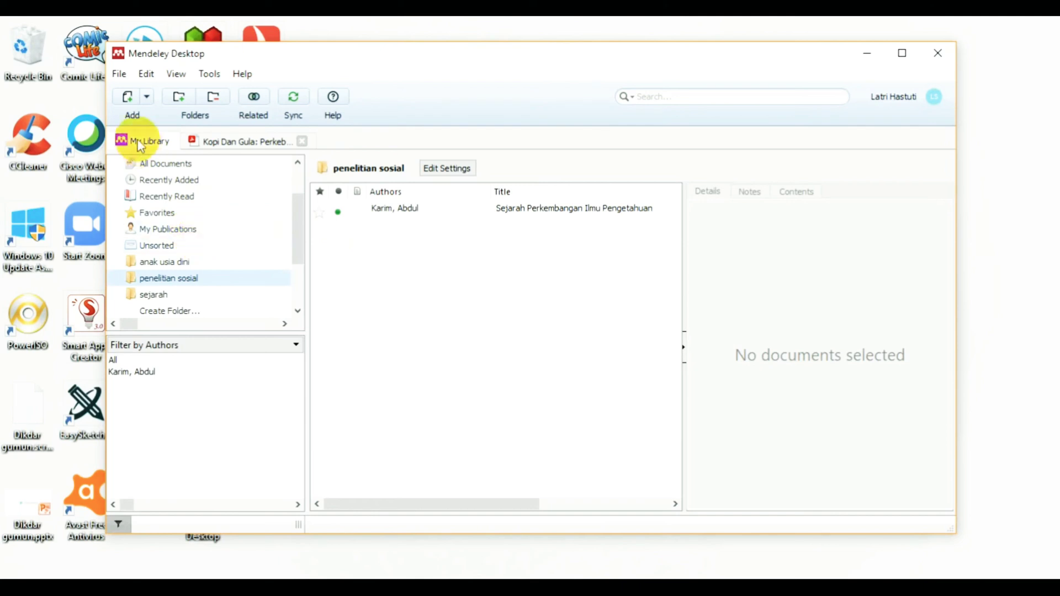
# Import the Arti_Penting_Sense_of_Crisis PDF from Downloads > download artikel into the penelitian sosial folder and review its reference details.
pyautogui.click(127, 96)
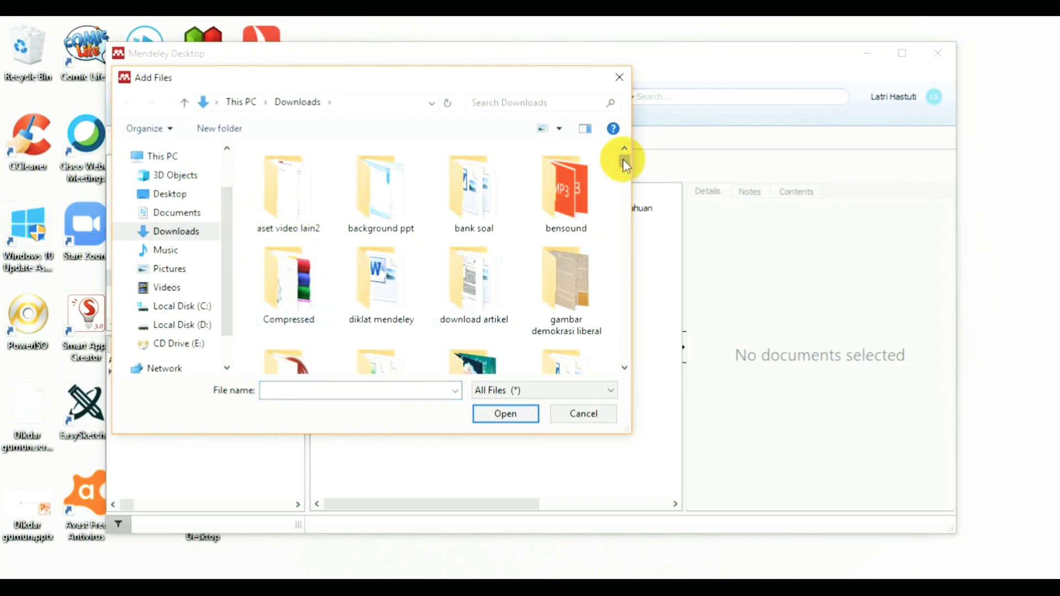
pyautogui.moveTo(623, 159); pyautogui.dragTo(627, 172)
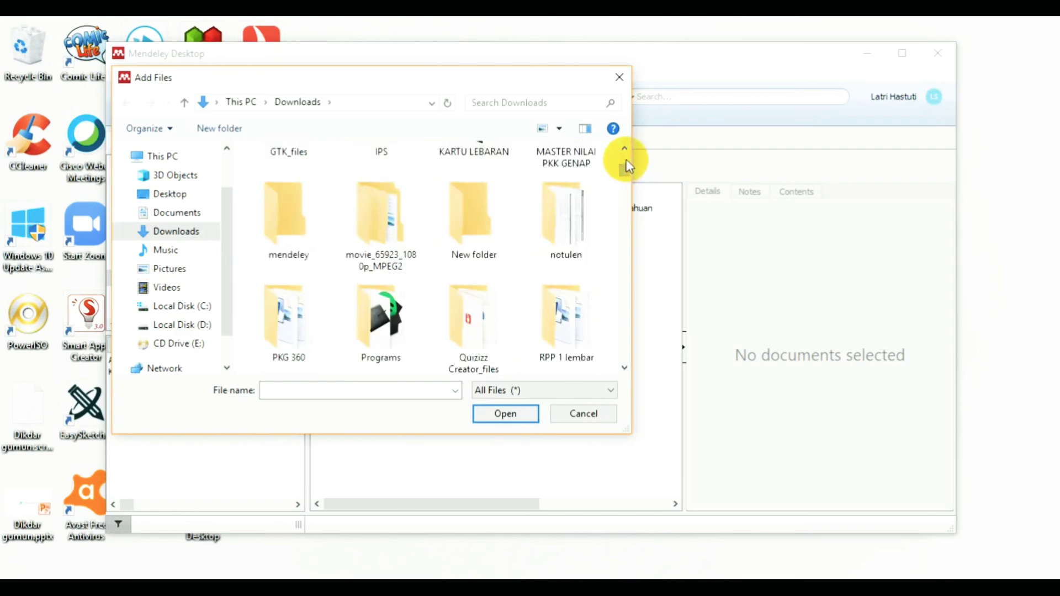
pyautogui.click(625, 162)
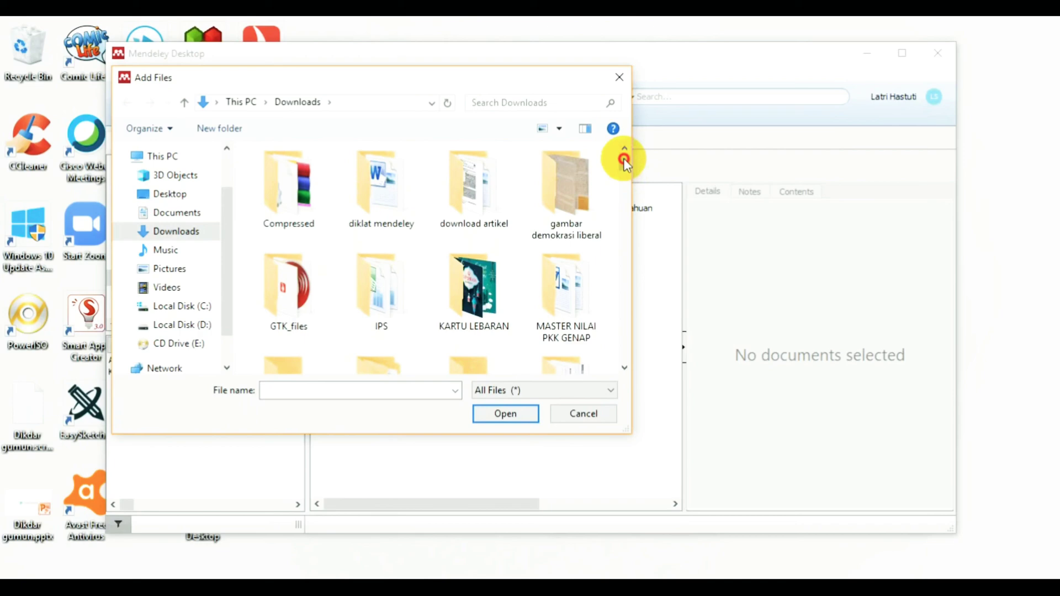
pyautogui.doubleClick(484, 190)
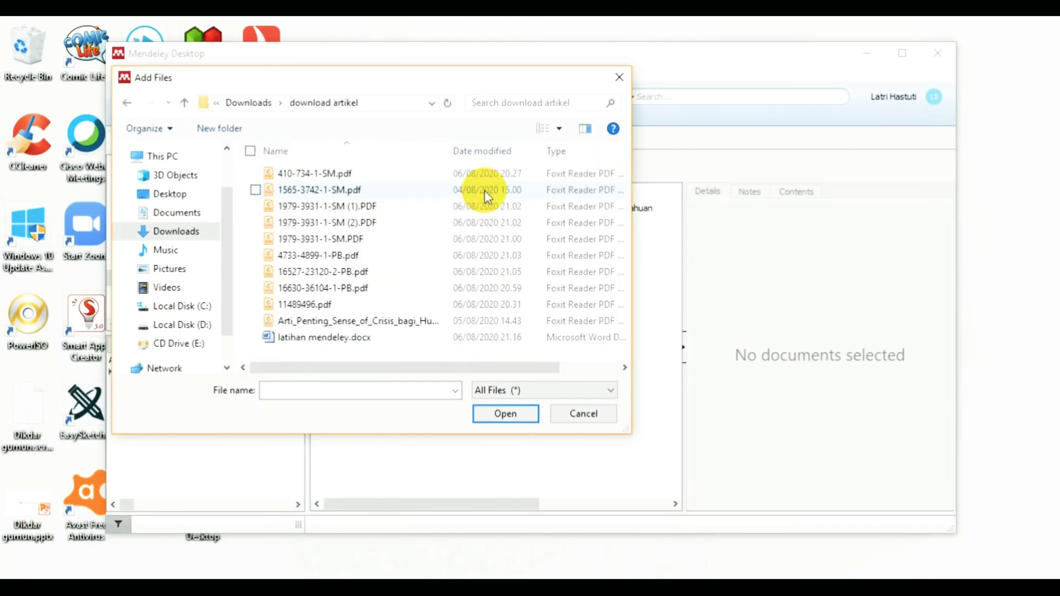
pyautogui.click(429, 320)
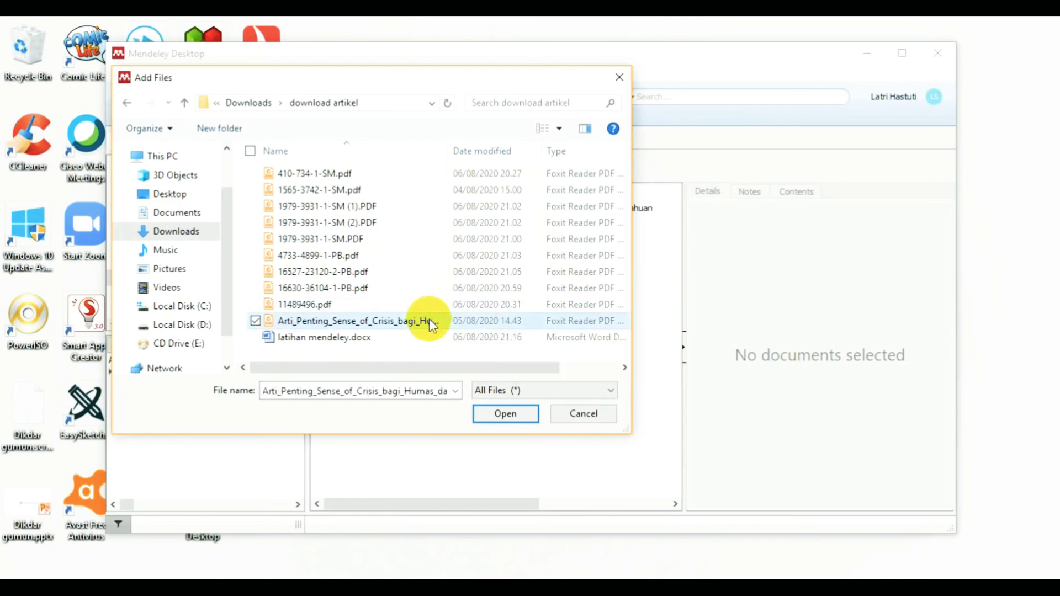
pyautogui.click(503, 414)
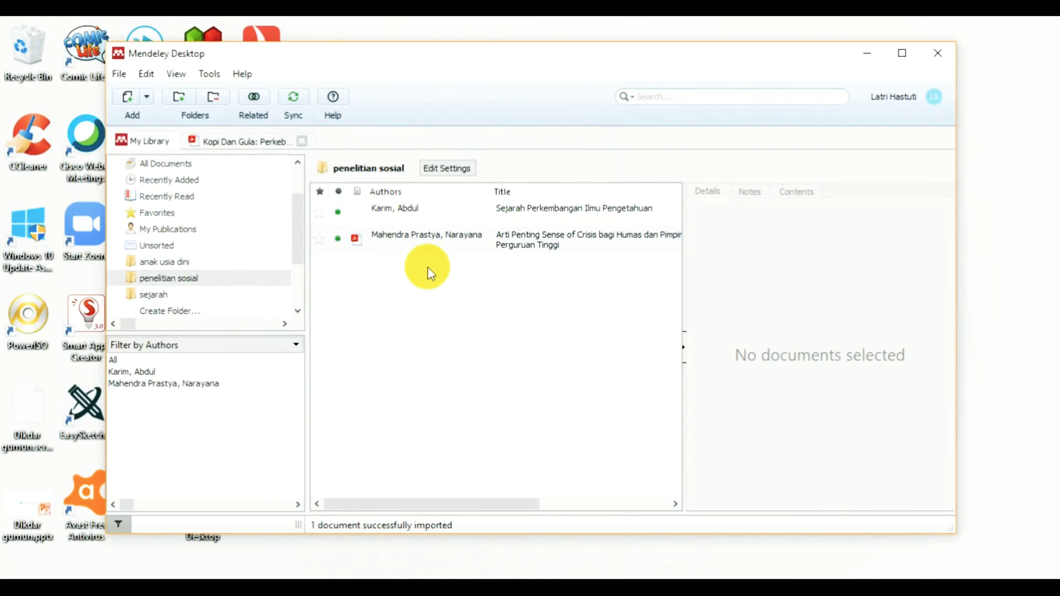
pyautogui.click(434, 246)
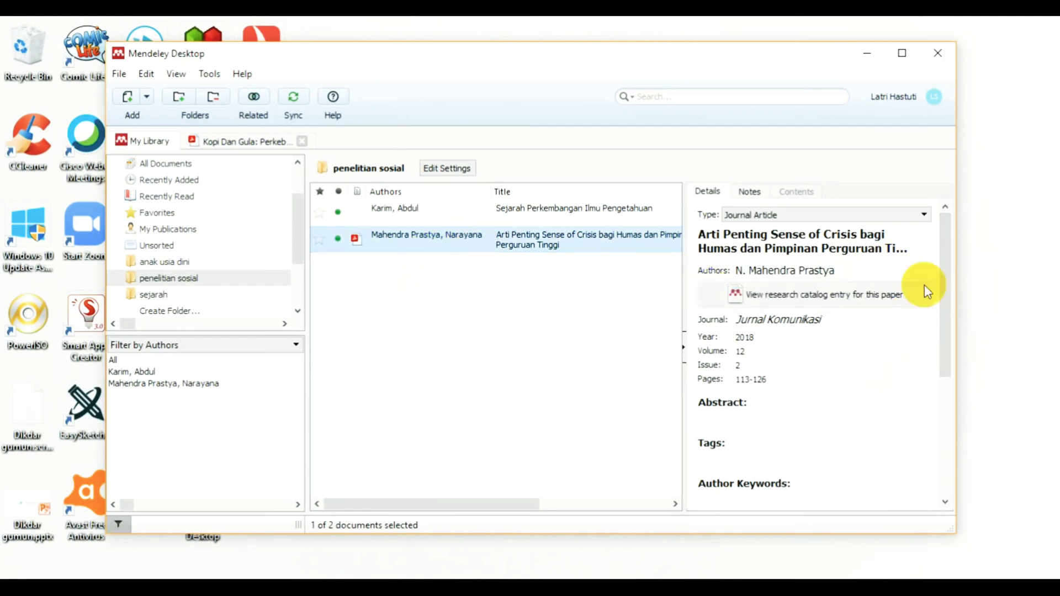
pyautogui.moveTo(945, 256)
pyautogui.mouseDown()
pyautogui.moveTo(957, 360)
pyautogui.moveTo(950, 260)
pyautogui.mouseUp()
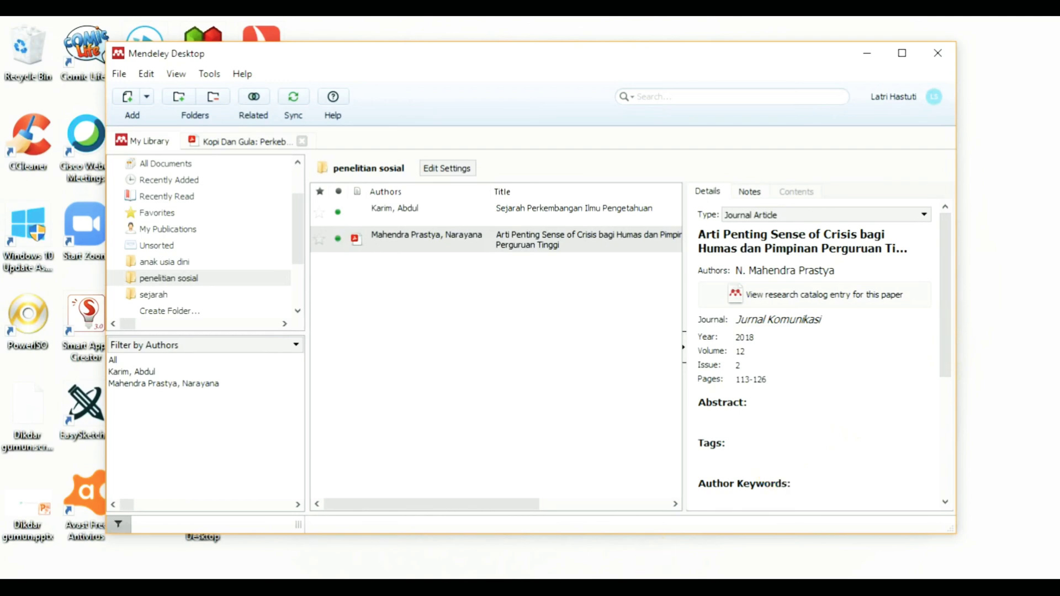
# Check the blank Document1 in Microsoft Word and return to Mendeley Desktop.
pyautogui.moveTo(589, 588)
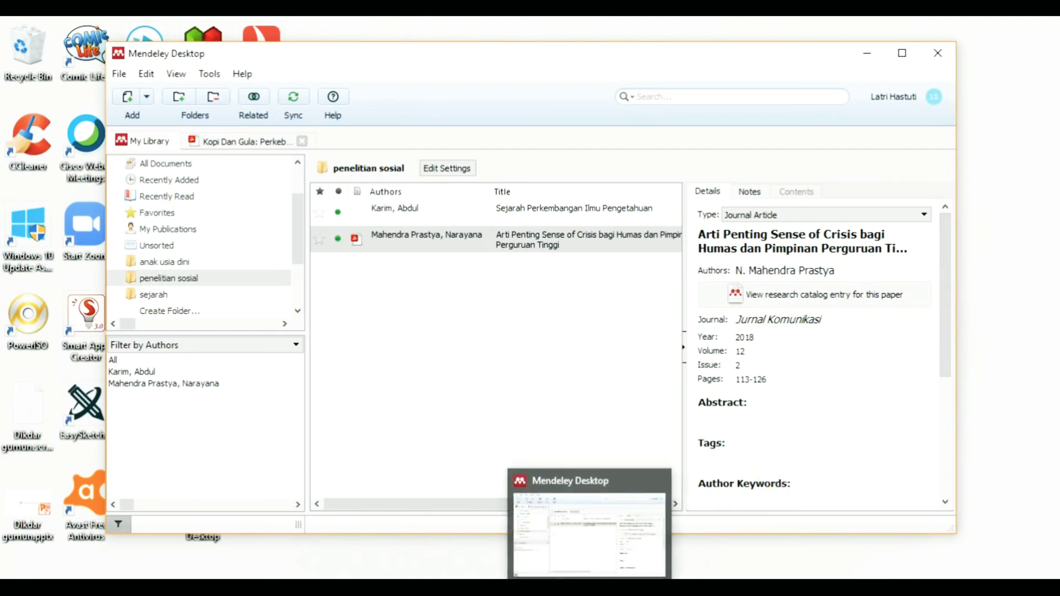
pyautogui.moveTo(170, 589)
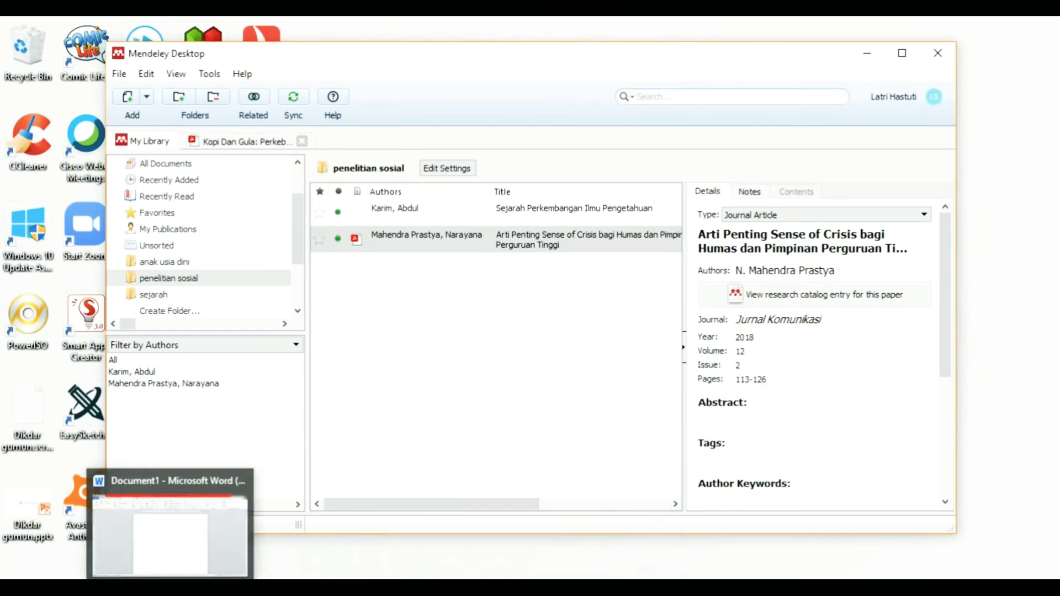
pyautogui.click(171, 563)
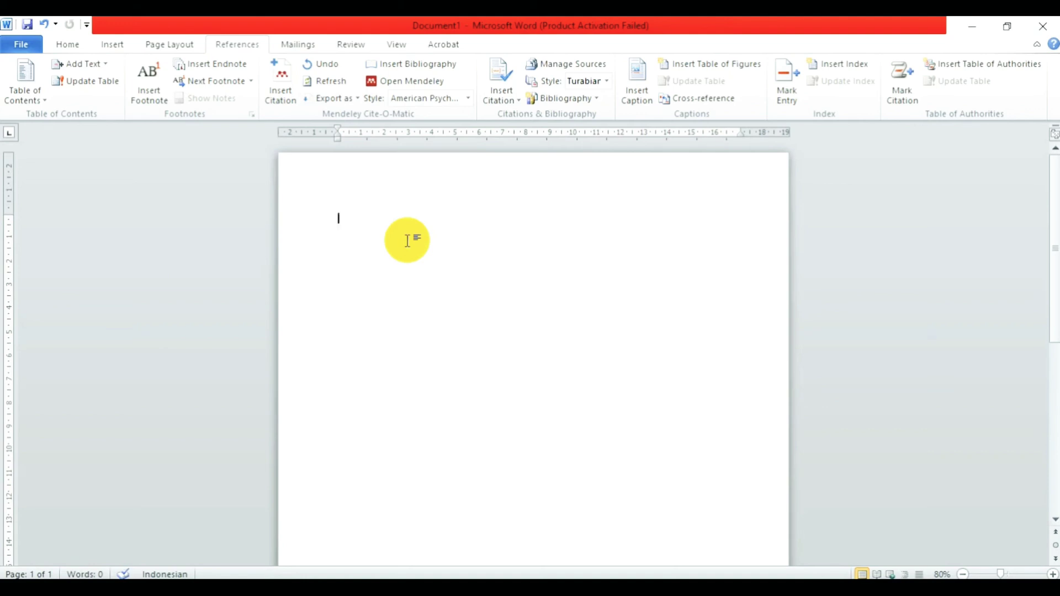
pyautogui.moveTo(589, 588)
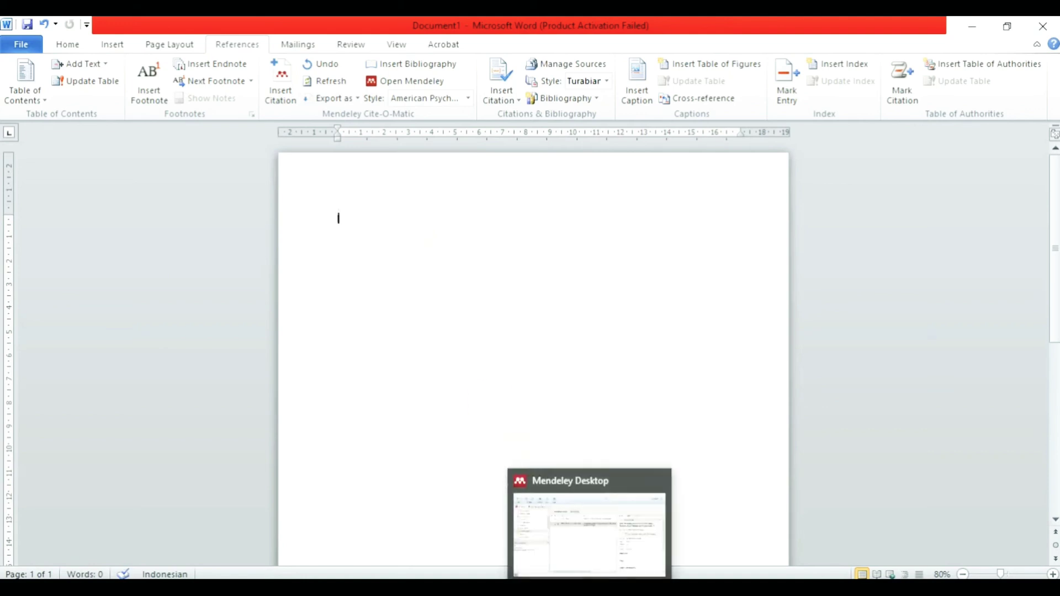
pyautogui.click(591, 555)
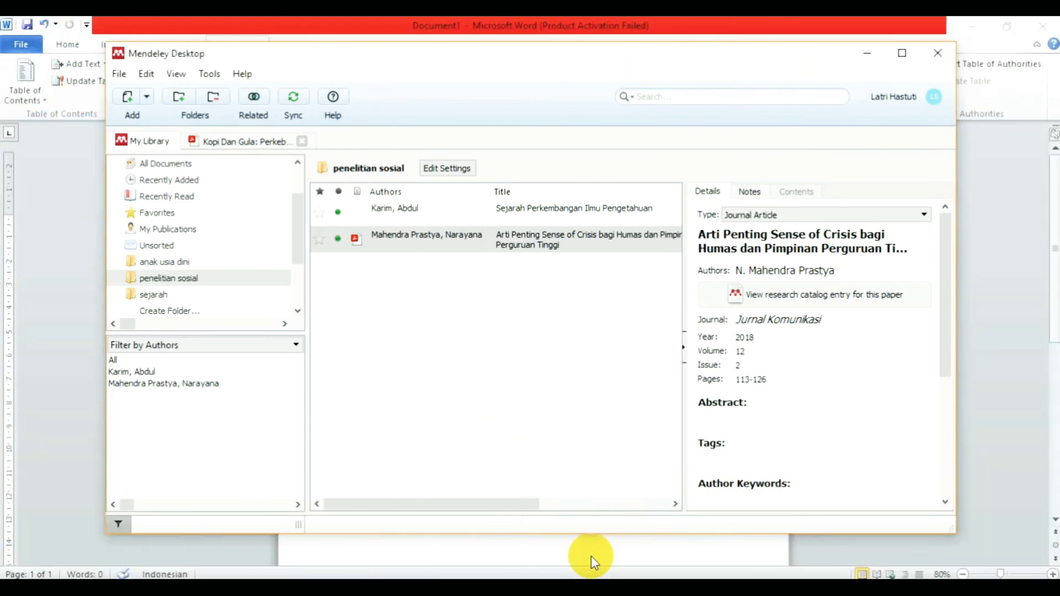
# Open the anak usia dini folder and view the full title of the reference "Membentuk Karakter Anak Sebagai Generasi Penerus Bangsa".
pyautogui.click(218, 260)
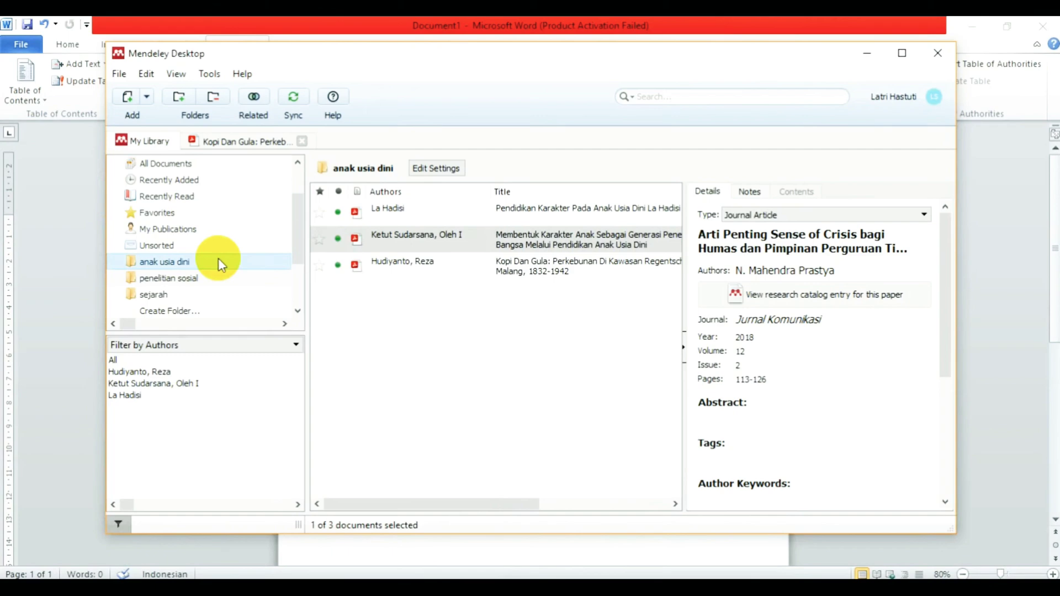
pyautogui.click(404, 247)
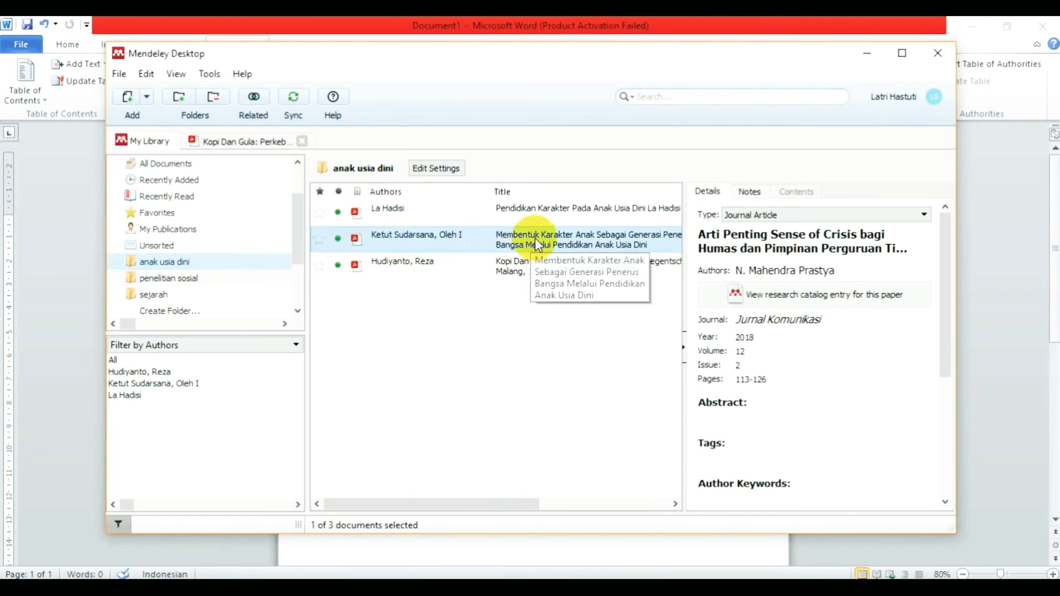
pyautogui.hscroll(2, 537, 243)
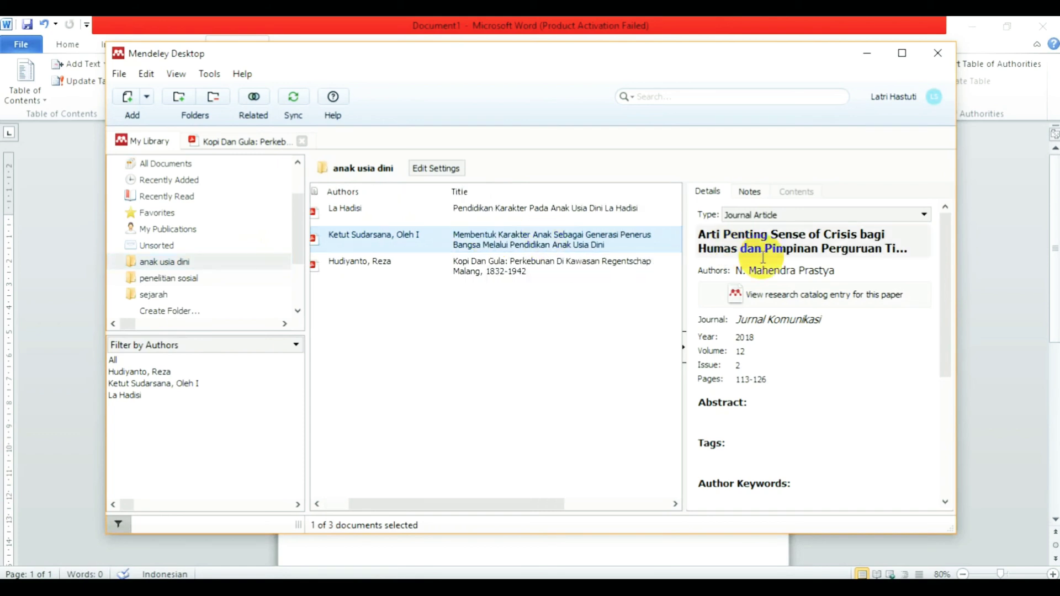
# Open the attached Arti_Penting_Sense_of_Crisis PDF from the reference details and go to the LATAR BELAKANG section on page 3.
pyautogui.moveTo(945, 272); pyautogui.dragTo(947, 394)
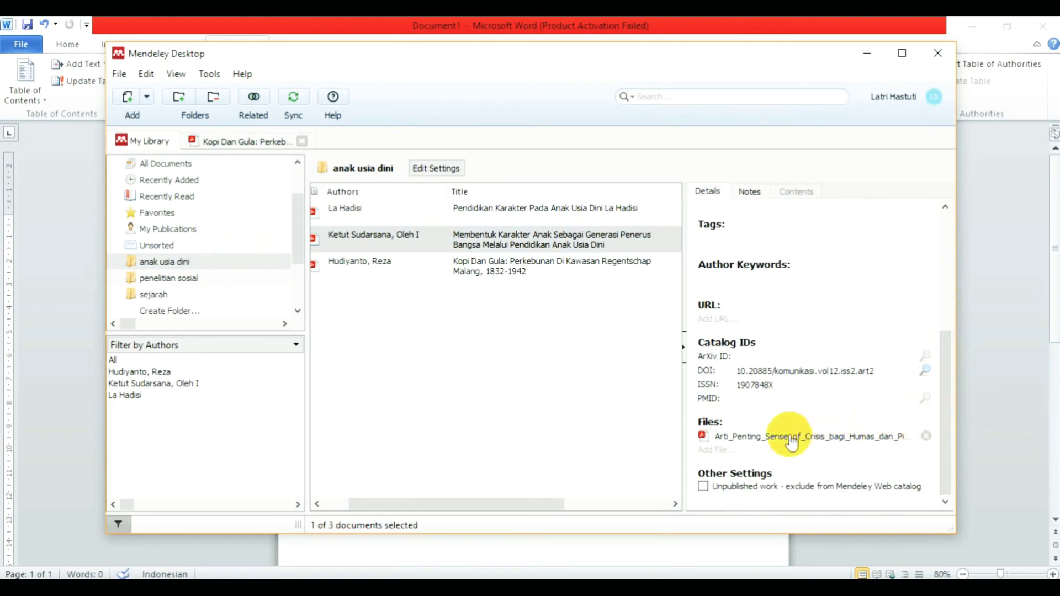
pyautogui.click(703, 439)
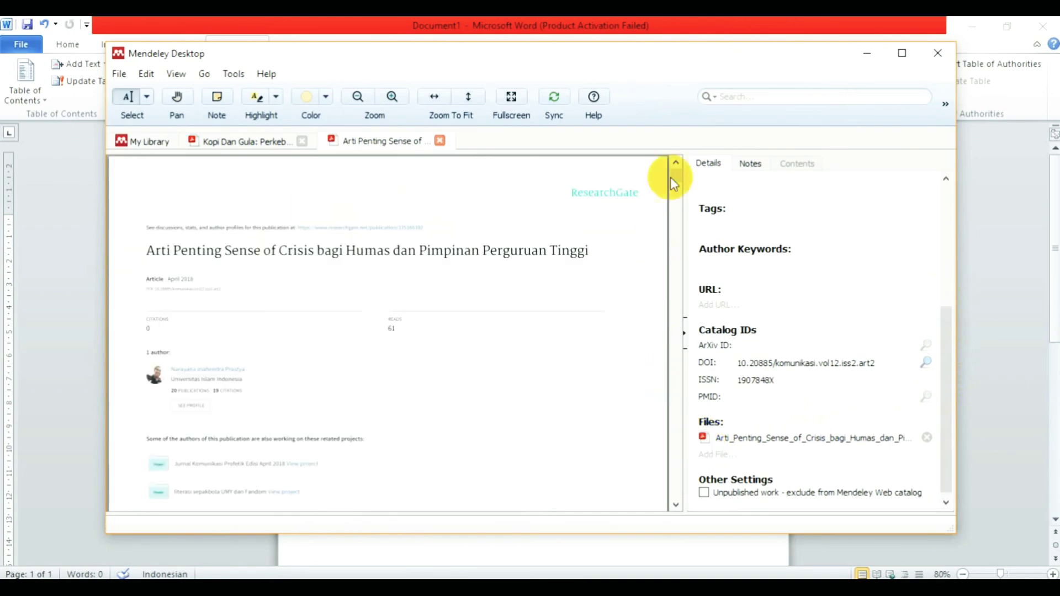
pyautogui.moveTo(674, 175); pyautogui.dragTo(679, 231)
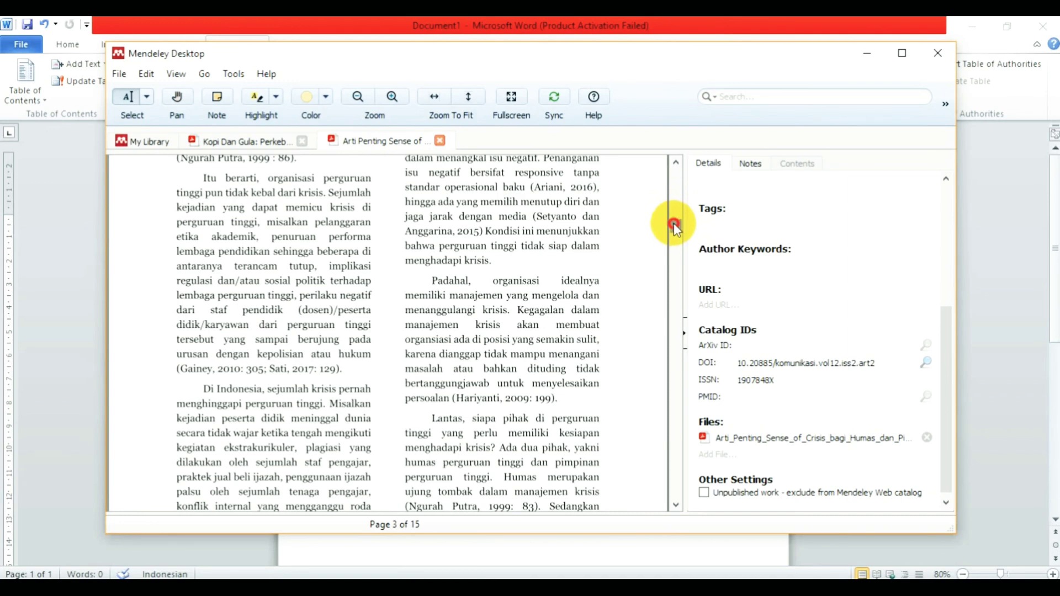
pyautogui.moveTo(673, 224); pyautogui.dragTo(673, 228)
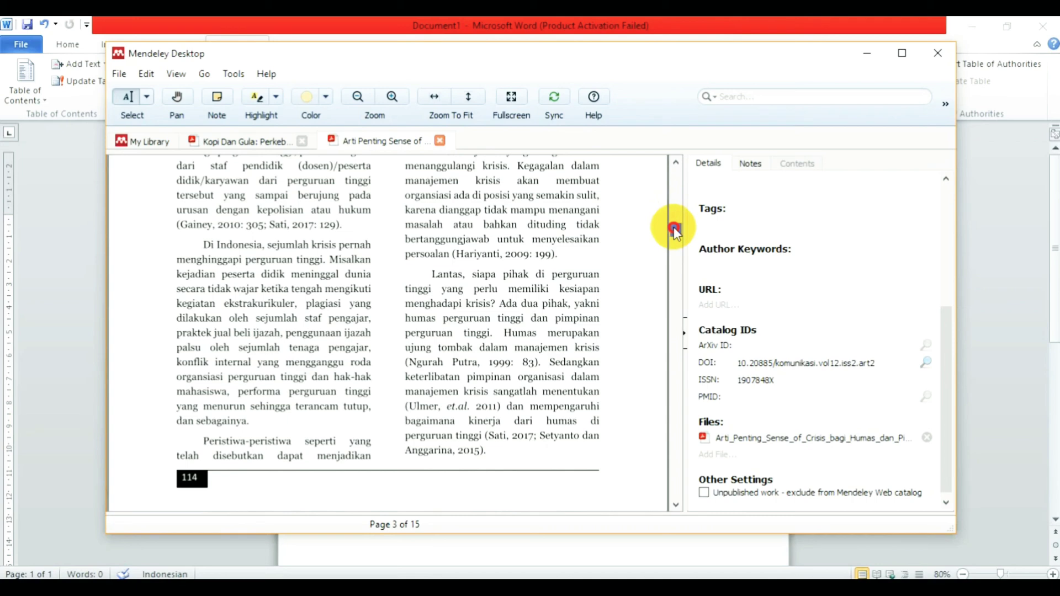
pyautogui.moveTo(675, 228)
pyautogui.mouseDown()
pyautogui.moveTo(676, 245)
pyautogui.moveTo(675, 229)
pyautogui.mouseUp()
pyautogui.scroll(3, 676, 225)
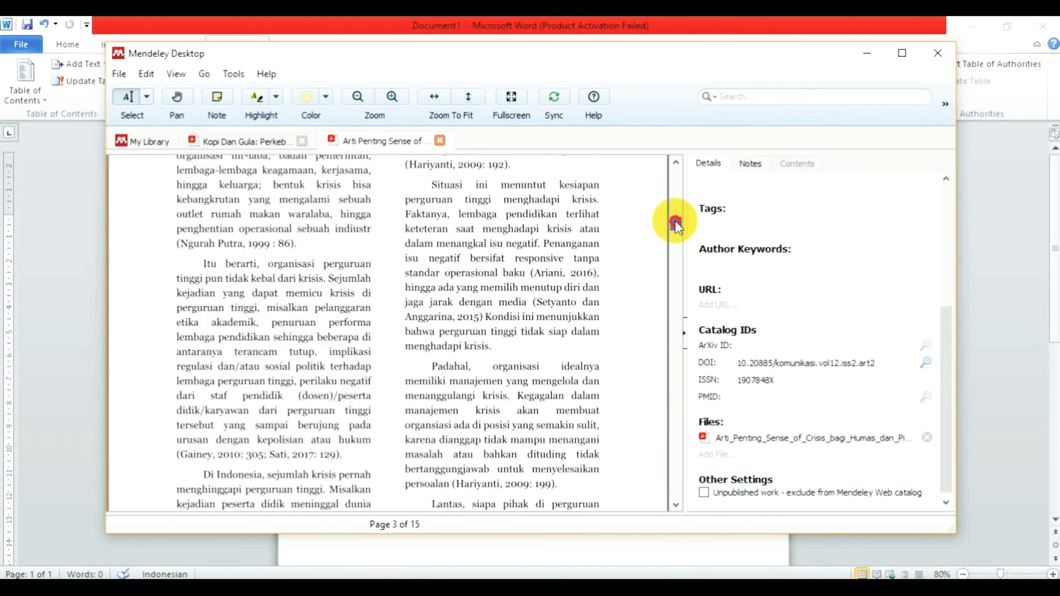
pyautogui.scroll(5, 675, 225)
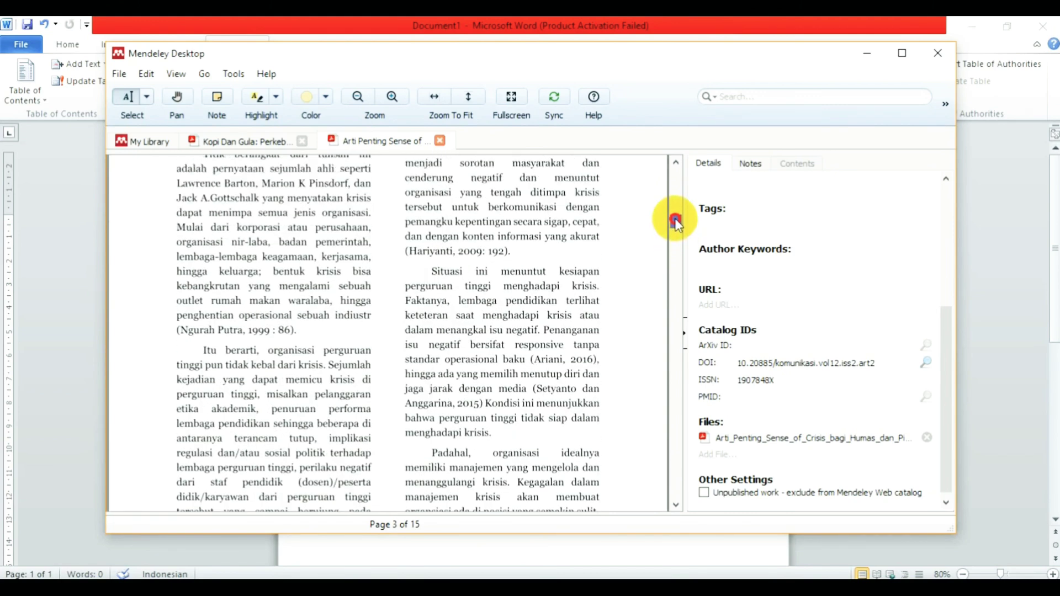
pyautogui.scroll(2, 675, 221)
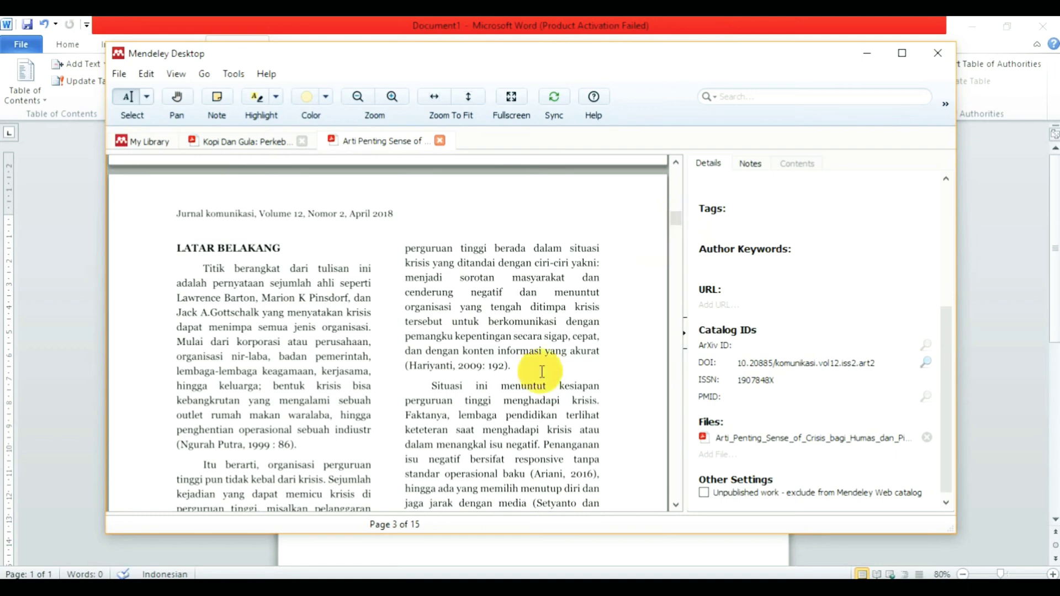
pyautogui.click(434, 387)
pyautogui.moveTo(435, 387); pyautogui.dragTo(493, 439)
pyautogui.click(526, 419)
pyautogui.click(431, 387)
pyautogui.rightClick(492, 434)
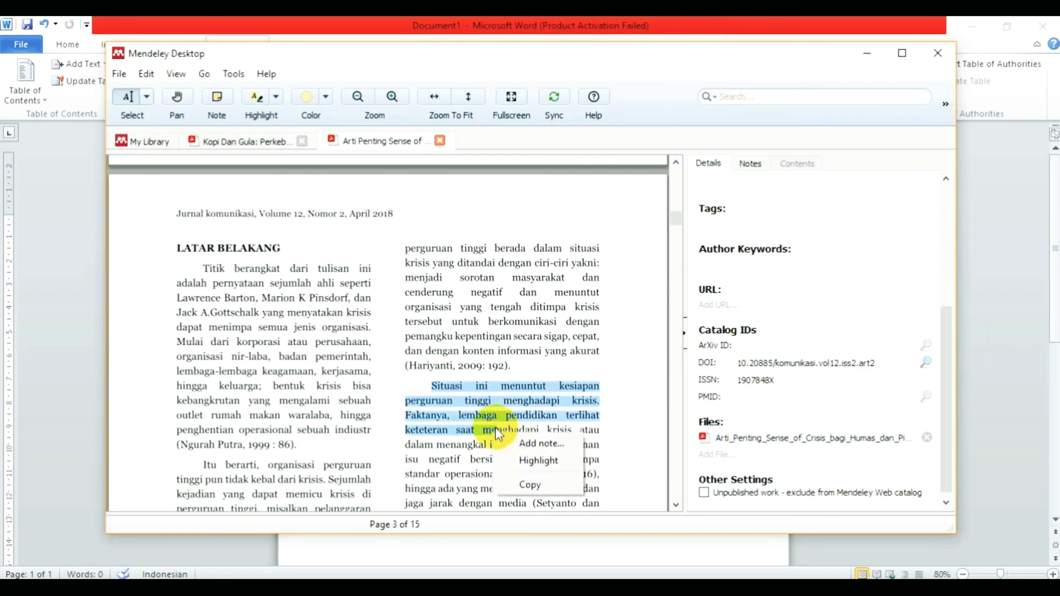
pyautogui.moveTo(495, 429); pyautogui.dragTo(502, 429)
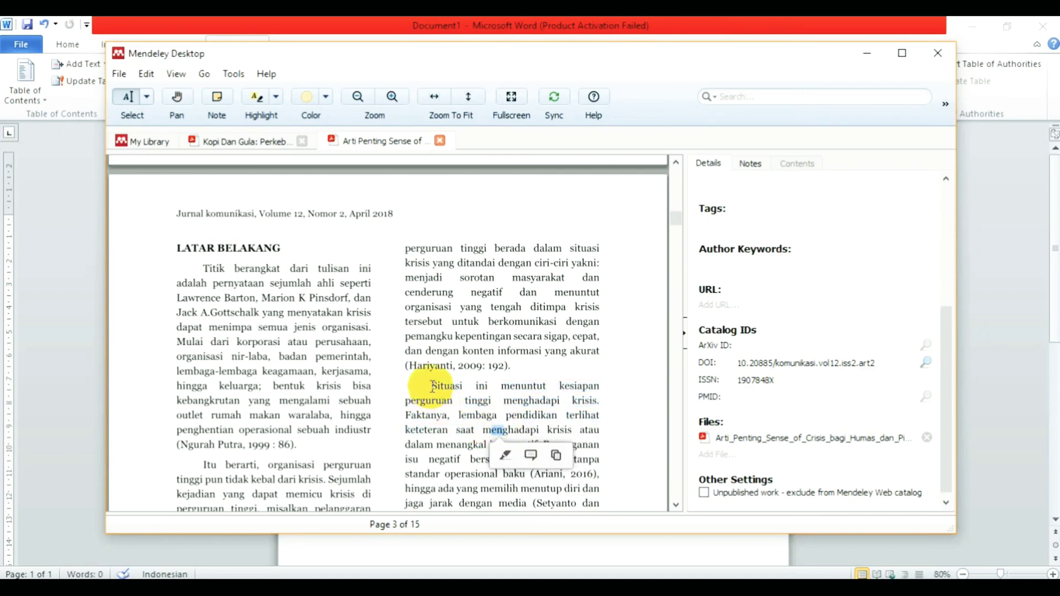
# Copy the passage from "Situasi ini menuntut kesiapan" to "menangkal isu ne" and paste it into the blank Word document.
pyautogui.click(432, 386)
pyautogui.moveTo(432, 387); pyautogui.dragTo(515, 450)
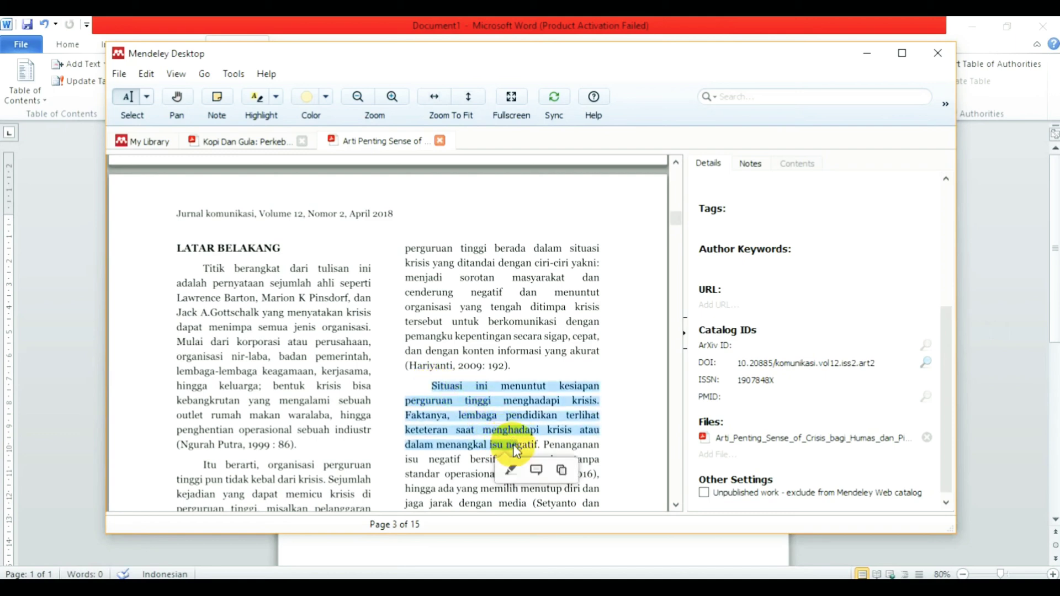
pyautogui.click(562, 470)
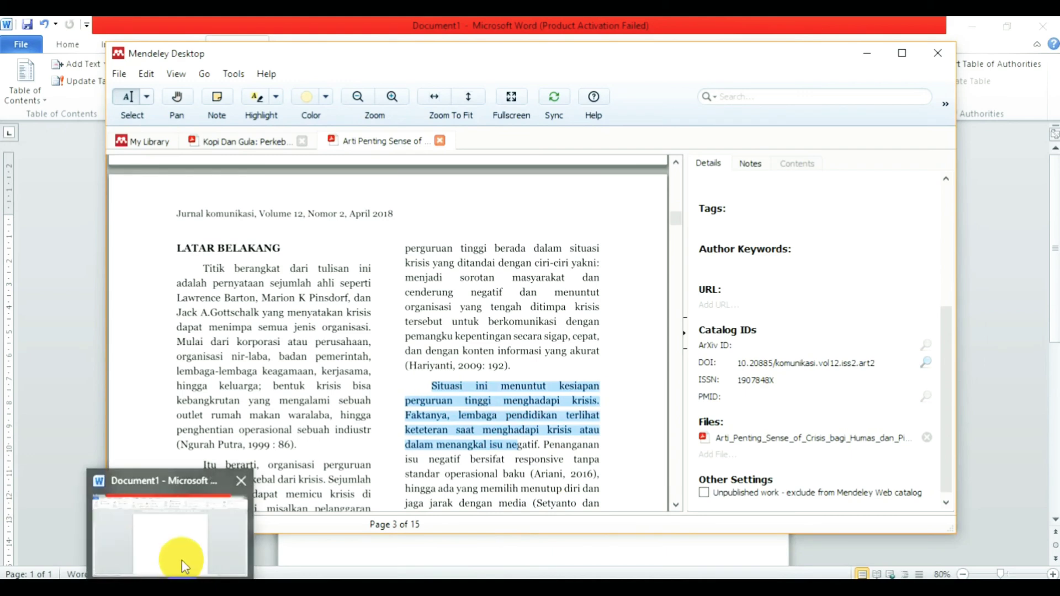
pyautogui.click(180, 560)
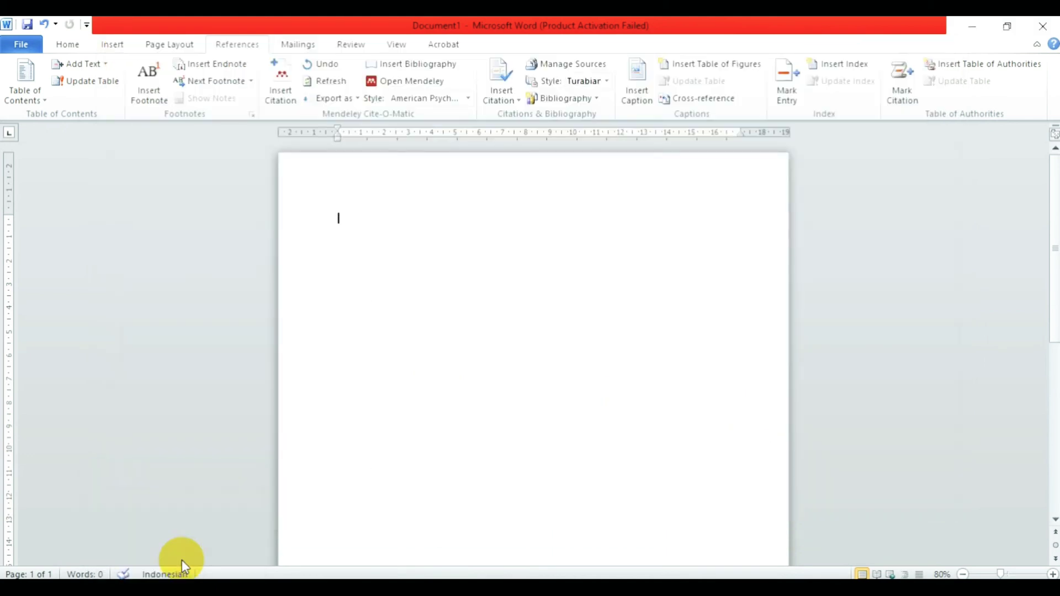
pyautogui.hotkey('ctrl', 'v')
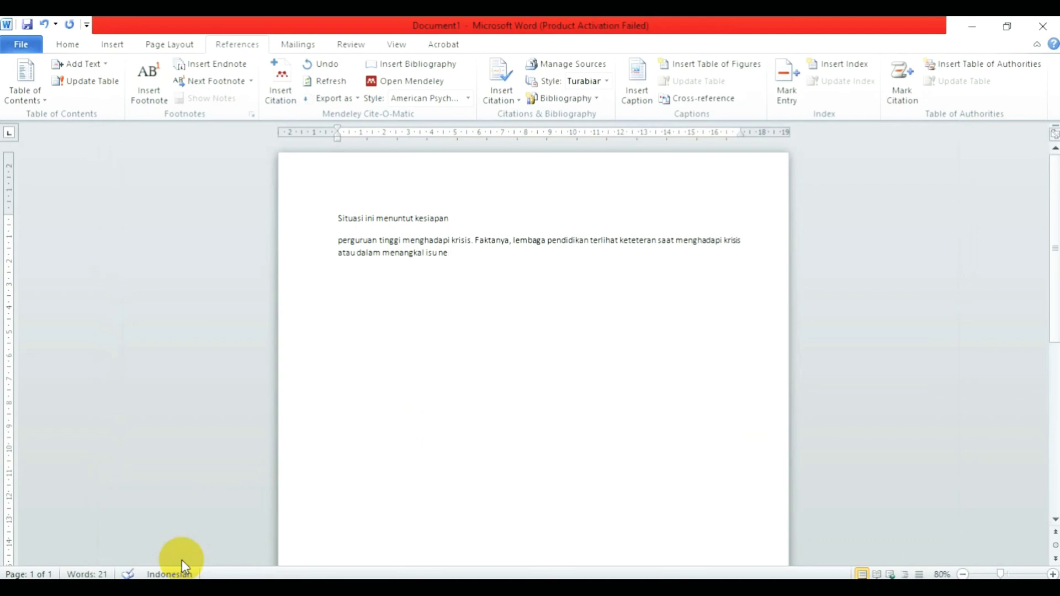
# Complete the passage's last word as "negatif" and join the two pasted paragraphs into one.
pyautogui.write('gatif')
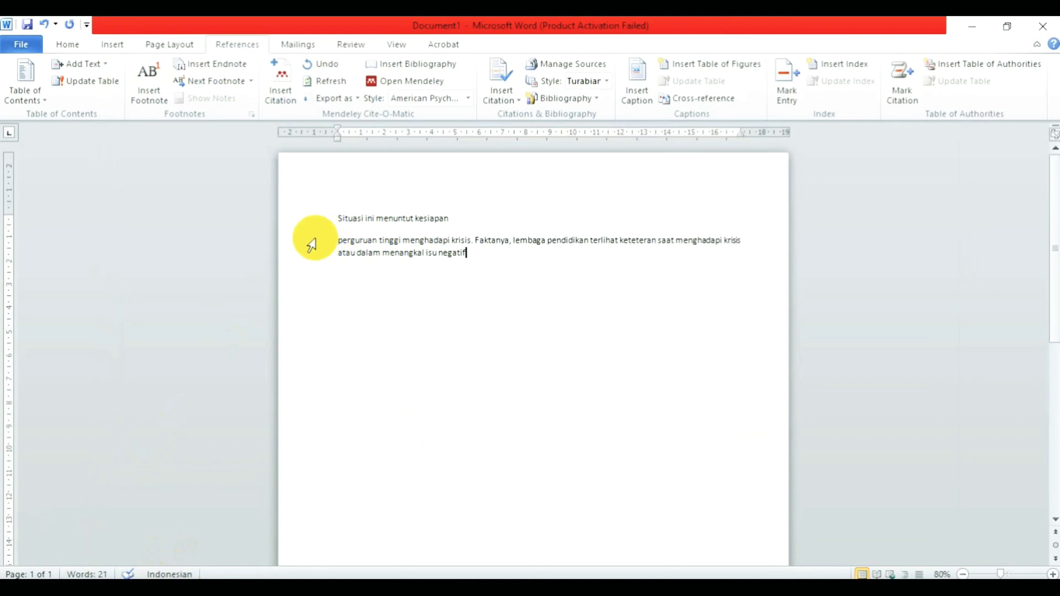
pyautogui.click(337, 240)
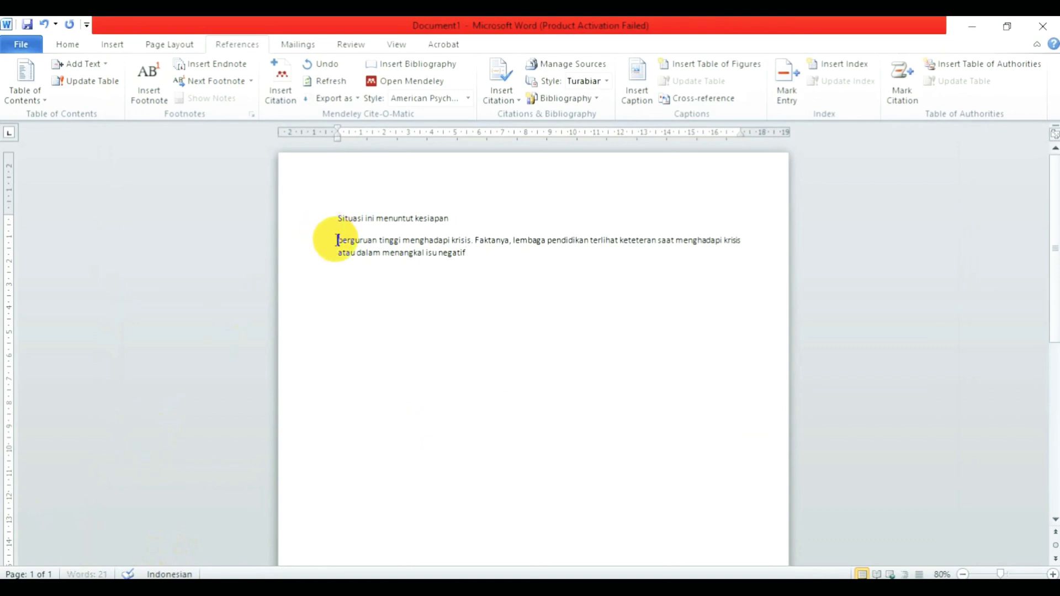
pyautogui.press('BackSpace')
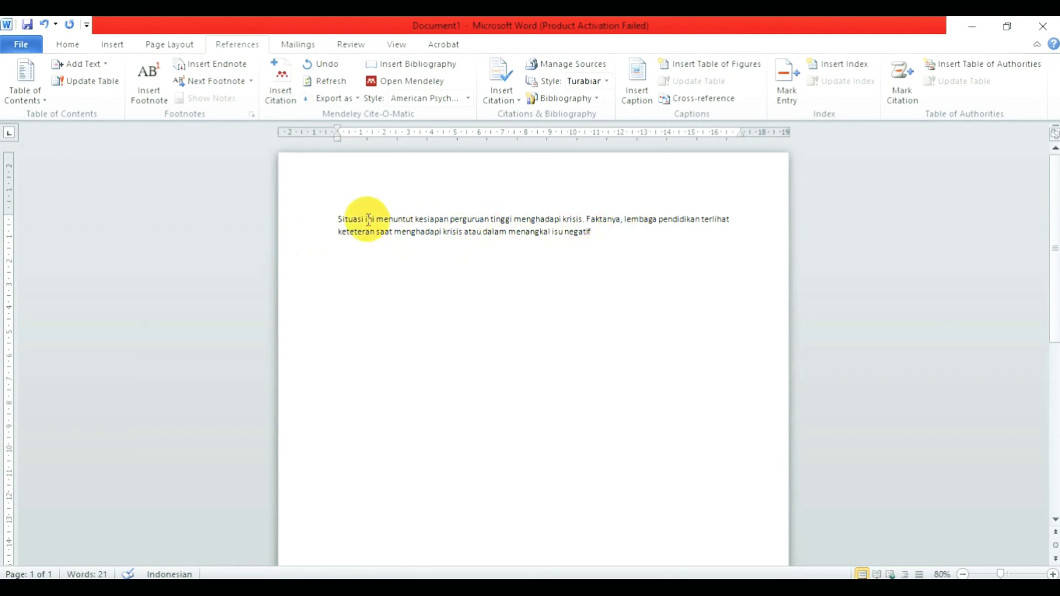
# Move the clause "Situasi ini menuntut kesiapan perguruan tinggi menghadapi krisis" from the start of the paragraph to its end.
pyautogui.click(338, 219)
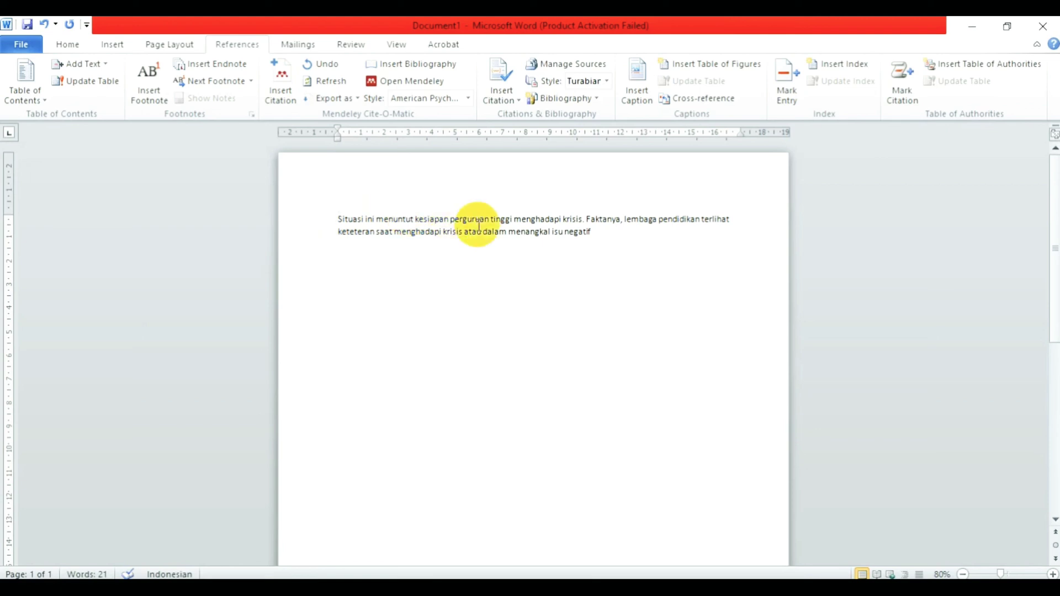
pyautogui.keyDown('shift'); pyautogui.click(581, 220); pyautogui.keyUp('shift')
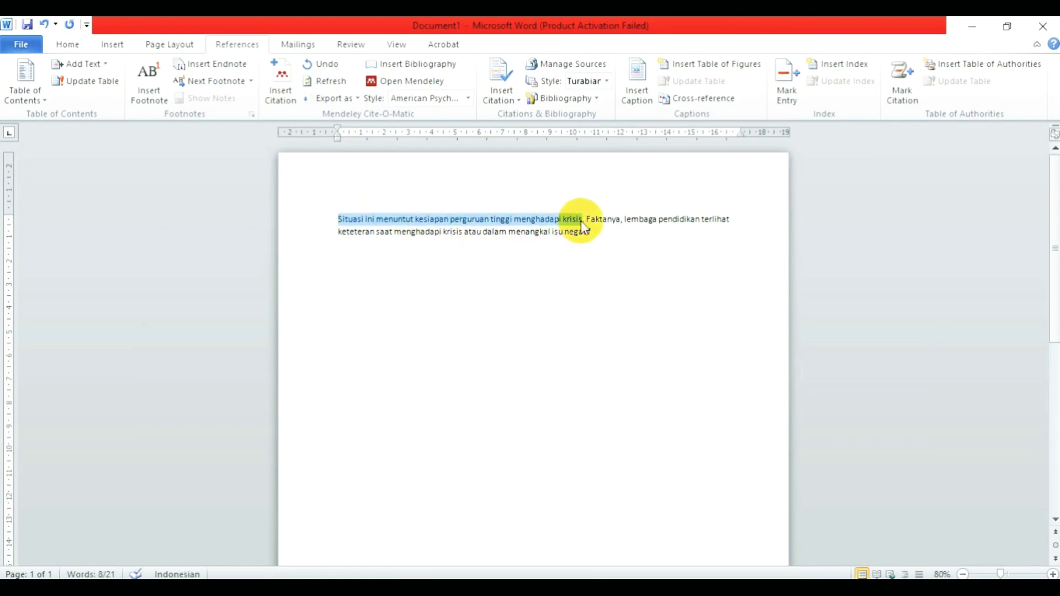
pyautogui.press('BackSpace')
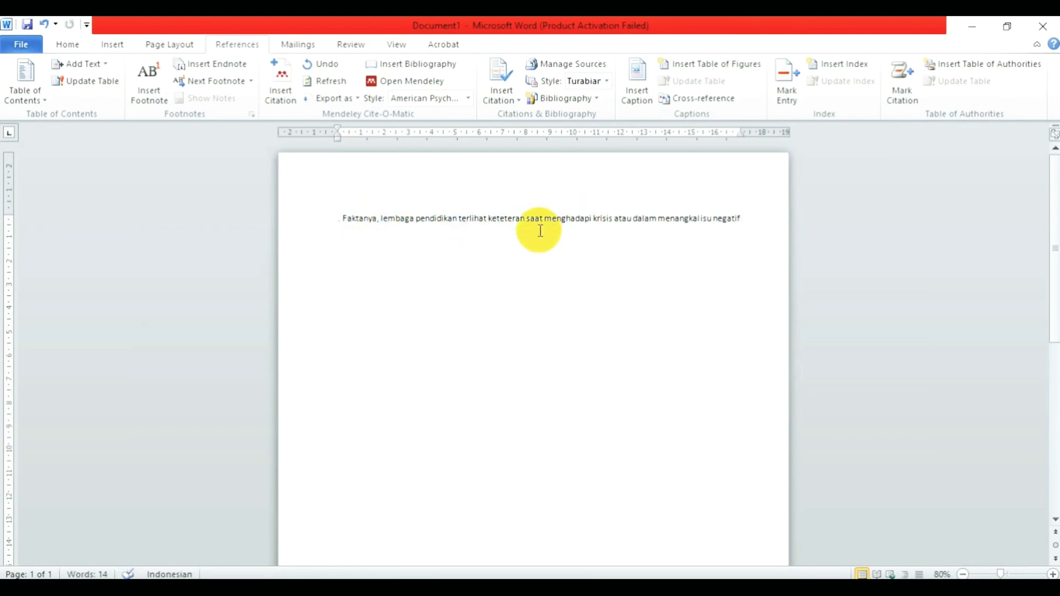
pyautogui.click(746, 218)
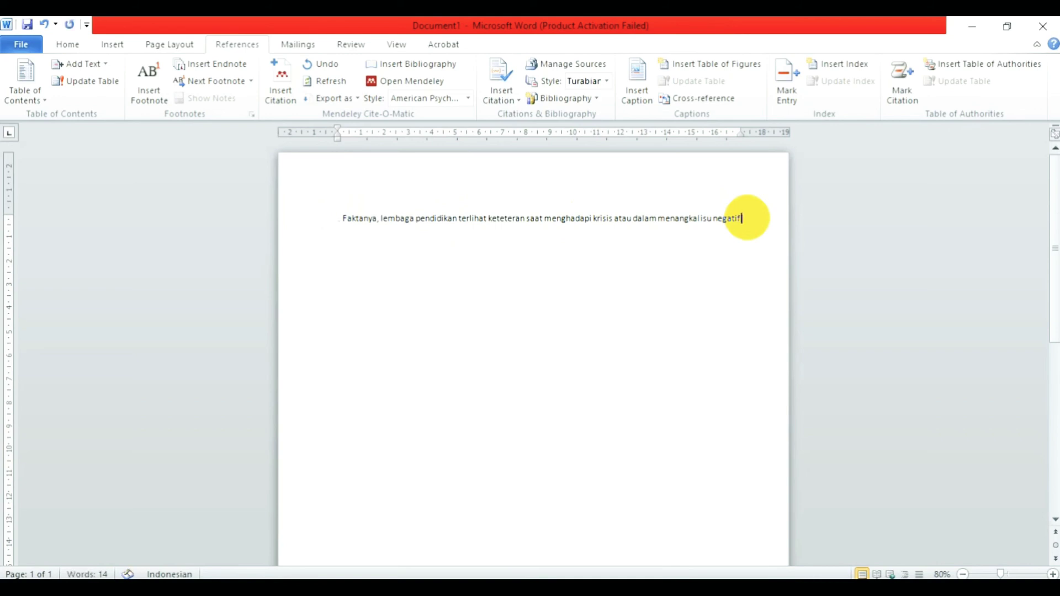
pyautogui.hotkey('ctrl', 'v')
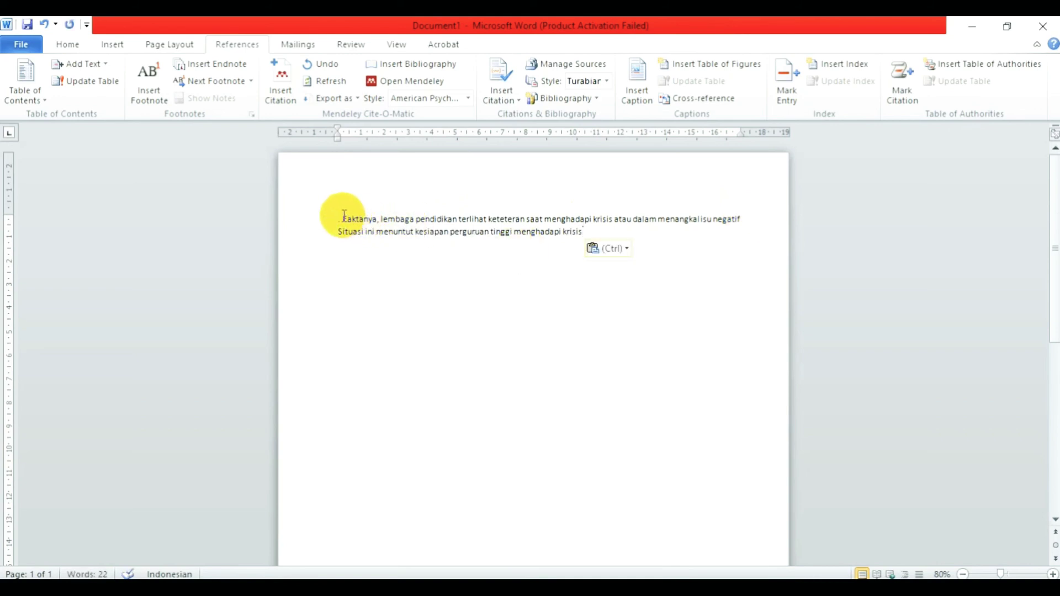
# Remove the leftover period and space before "Faktanya" at the start of the paragraph.
pyautogui.click(341, 217)
pyautogui.press('BackSpace')
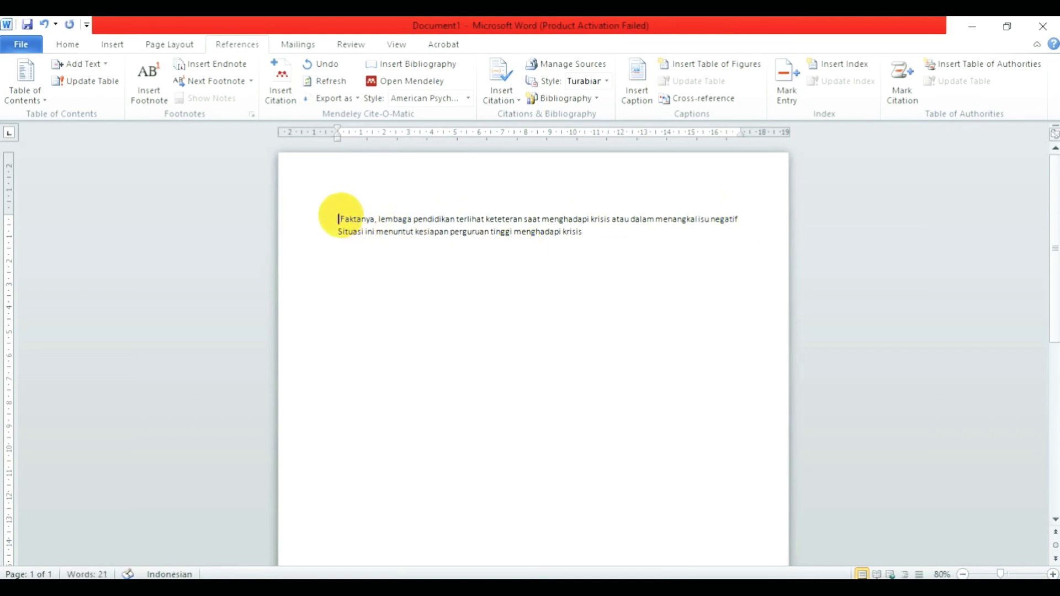
pyautogui.press('BackSpace')
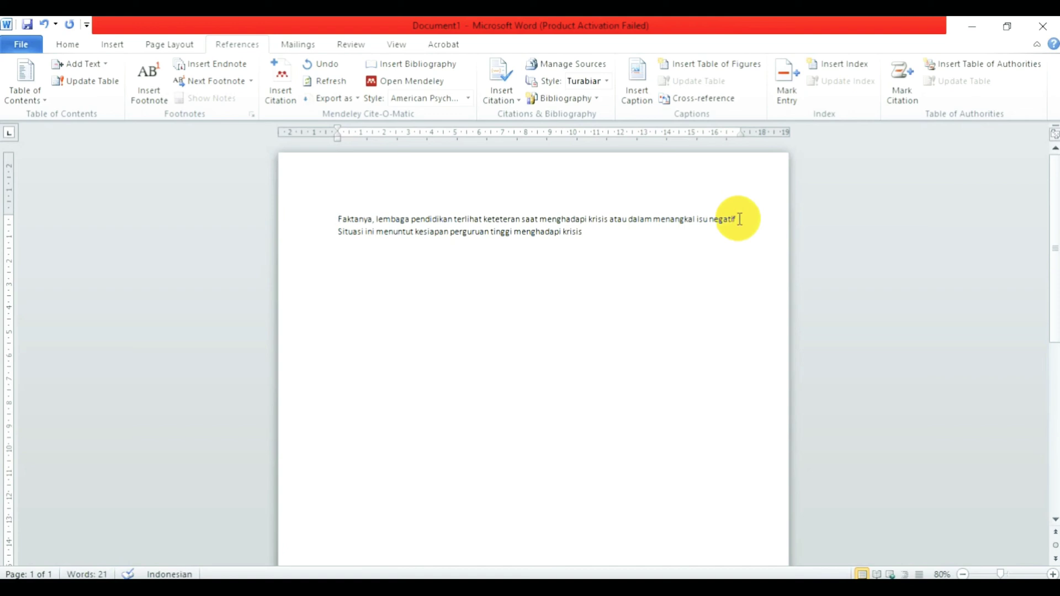
# Insert a comma and the connecting word "sehingga" after "isu negatif".
pyautogui.click(739, 219)
pyautogui.write(', ses')
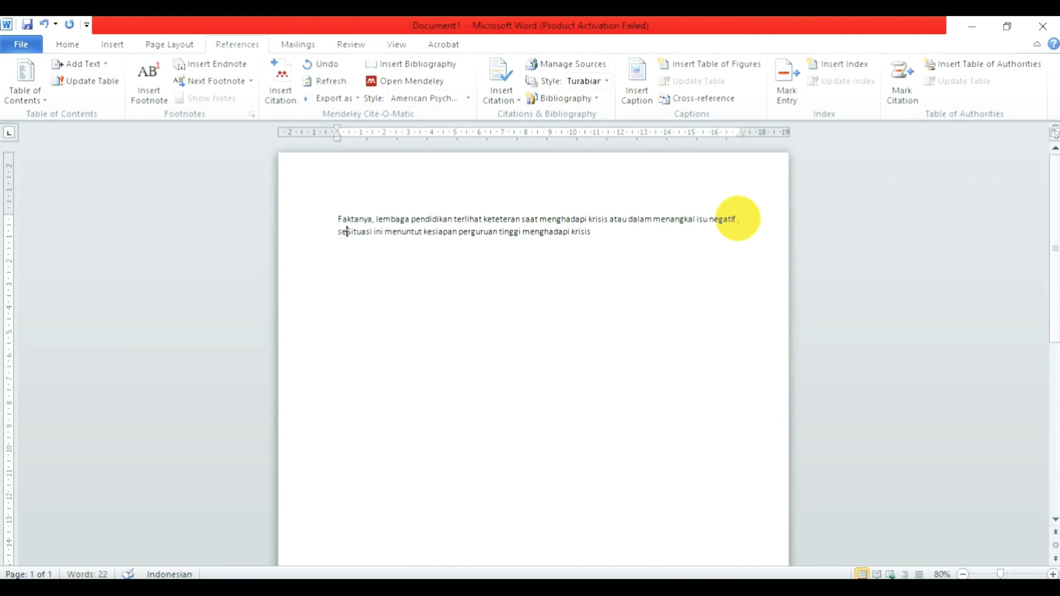
pyautogui.write('hingga')
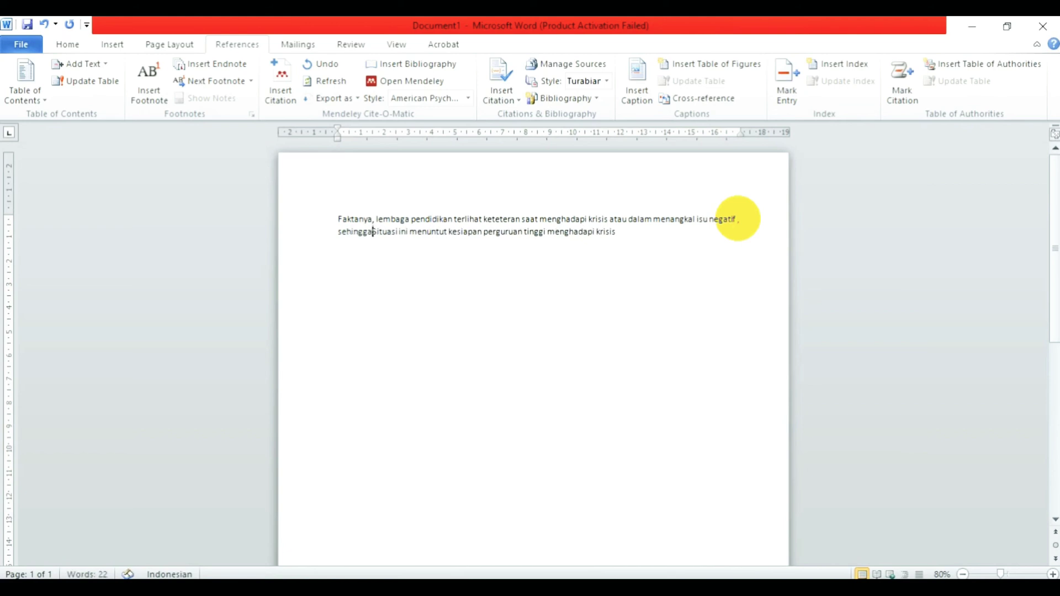
# Replace "situasi ini menuntut" after "sehingga" with "dituntut" and end the sentence with a period.
pyautogui.press('Delete')
pyautogui.press('Delete')
pyautogui.press('Delete')
pyautogui.press('Delete')
pyautogui.press('Delete')
pyautogui.press('Delete')
pyautogui.press('Delete')
pyautogui.press('Delete')
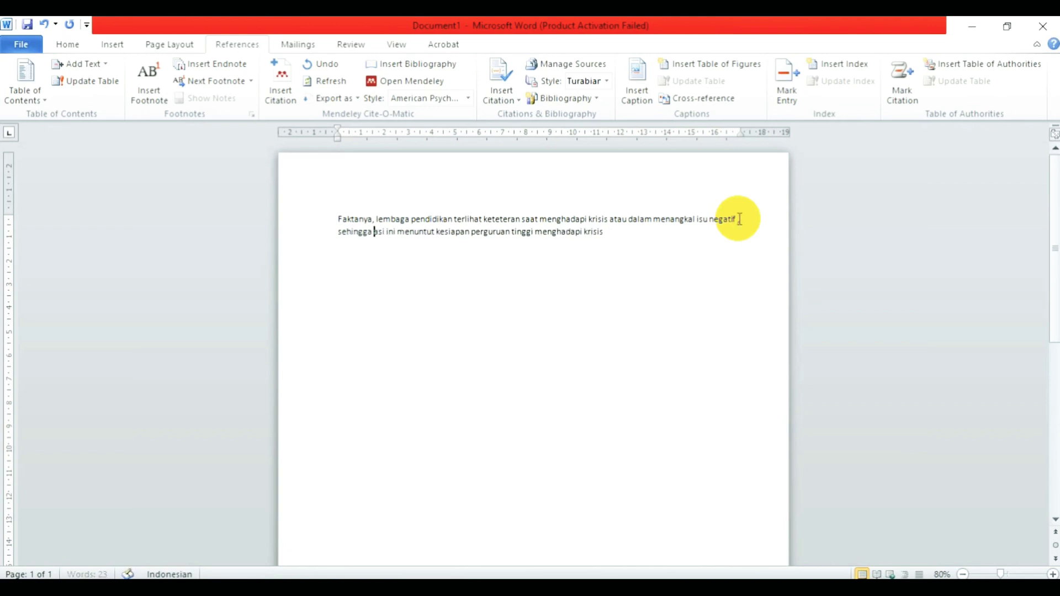
pyautogui.press('Delete')
pyautogui.press('Delete')
pyautogui.press('Delete')
pyautogui.press('Delete')
pyautogui.press('Delete')
pyautogui.press('Delete')
pyautogui.press('Delete')
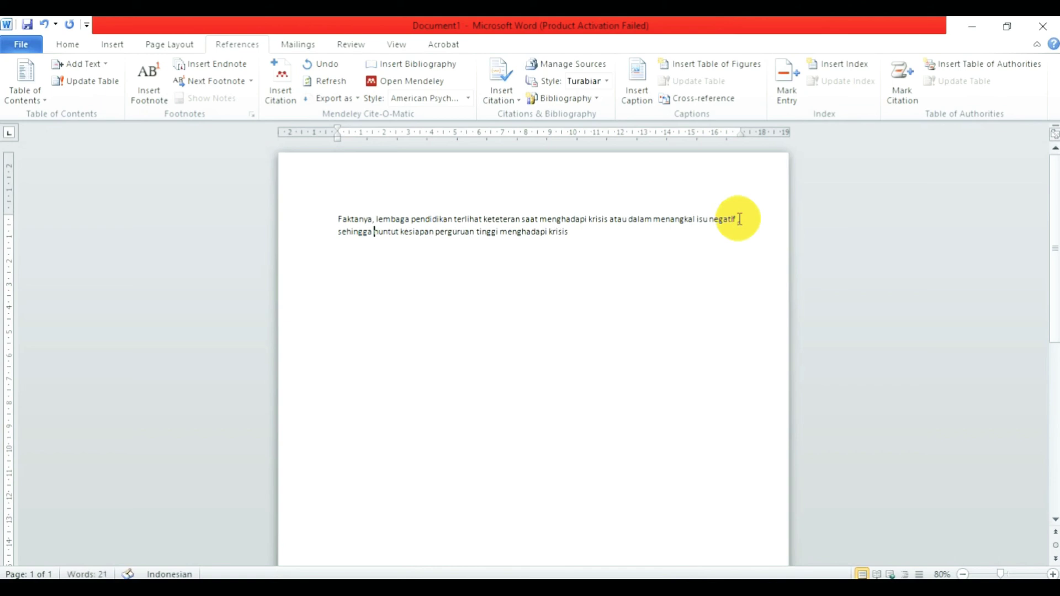
pyautogui.write('dit')
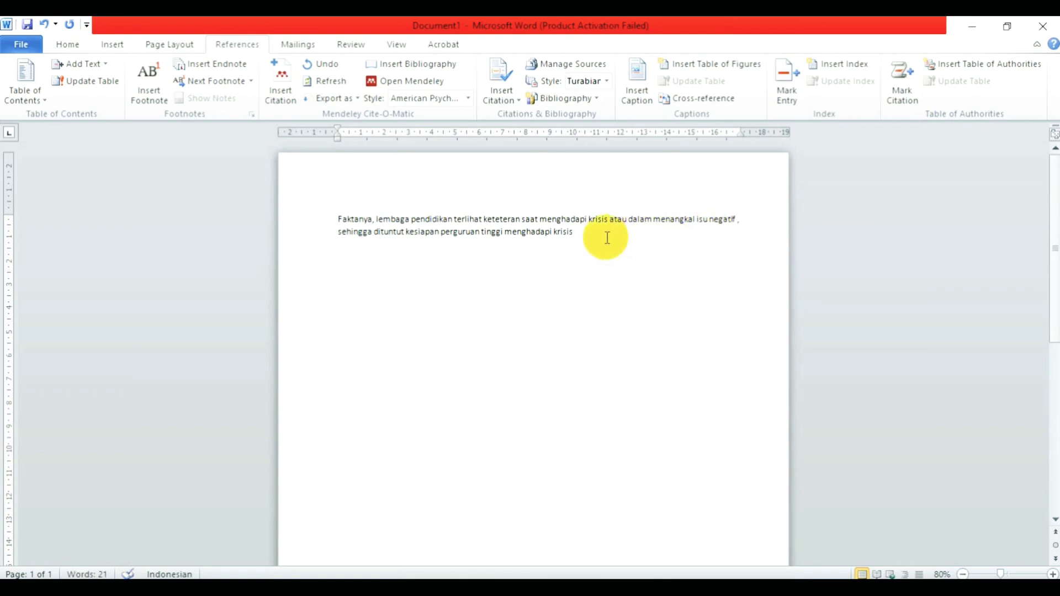
pyautogui.press('End')
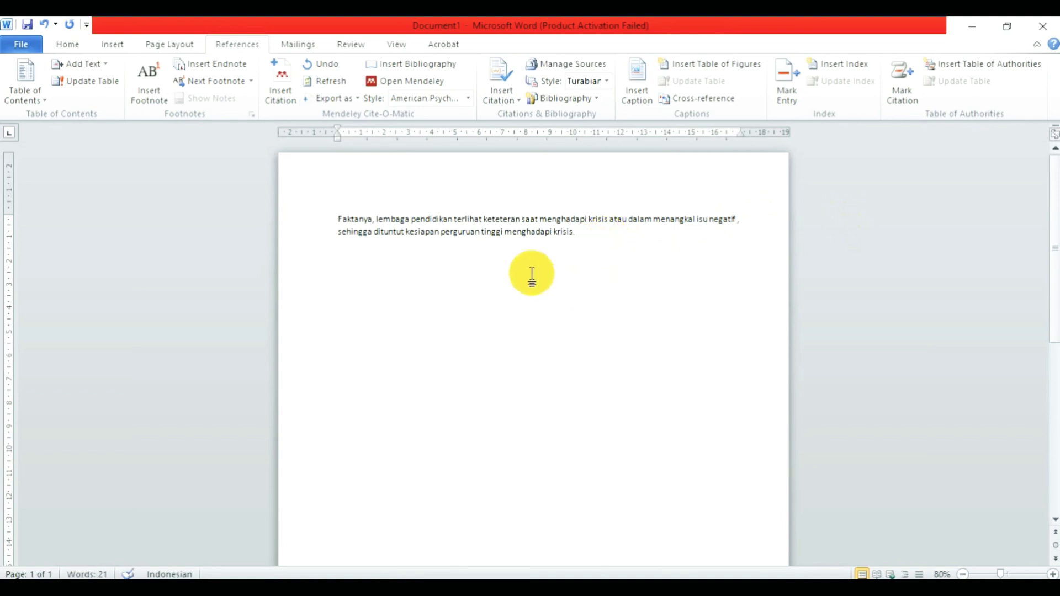
# Check the source article's author and publication details in Mendeley Desktop, and return to the Word document.
pyautogui.click(285, 93)
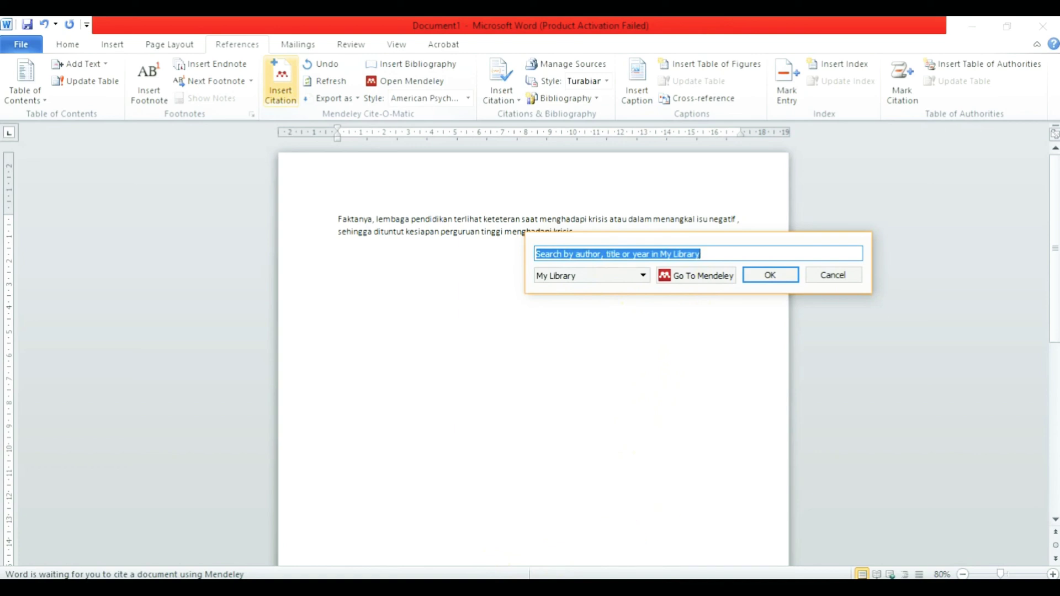
pyautogui.press('Escape')
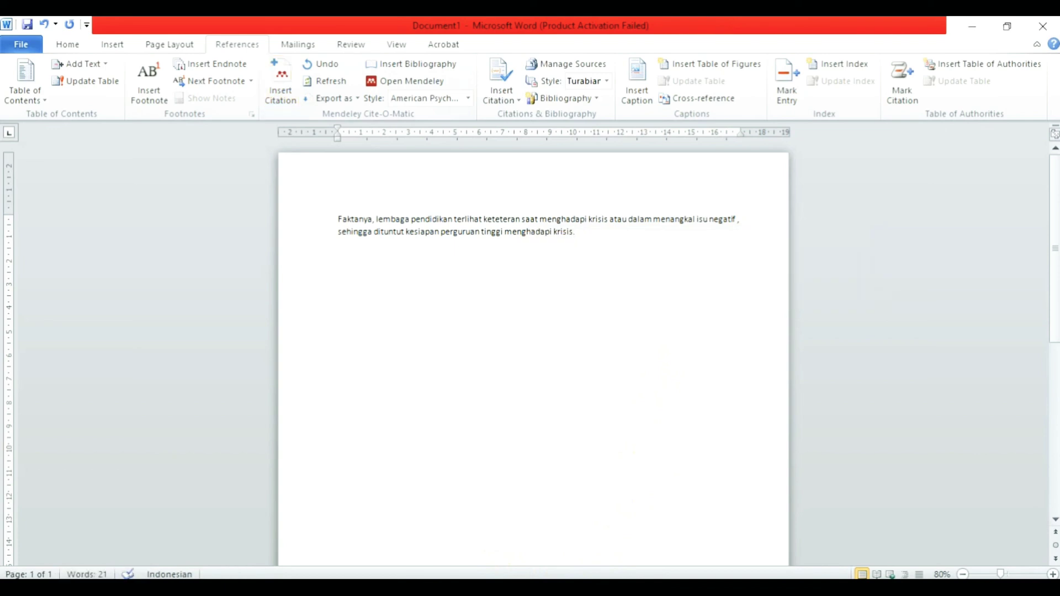
pyautogui.hotkey('alt', 'Tab')
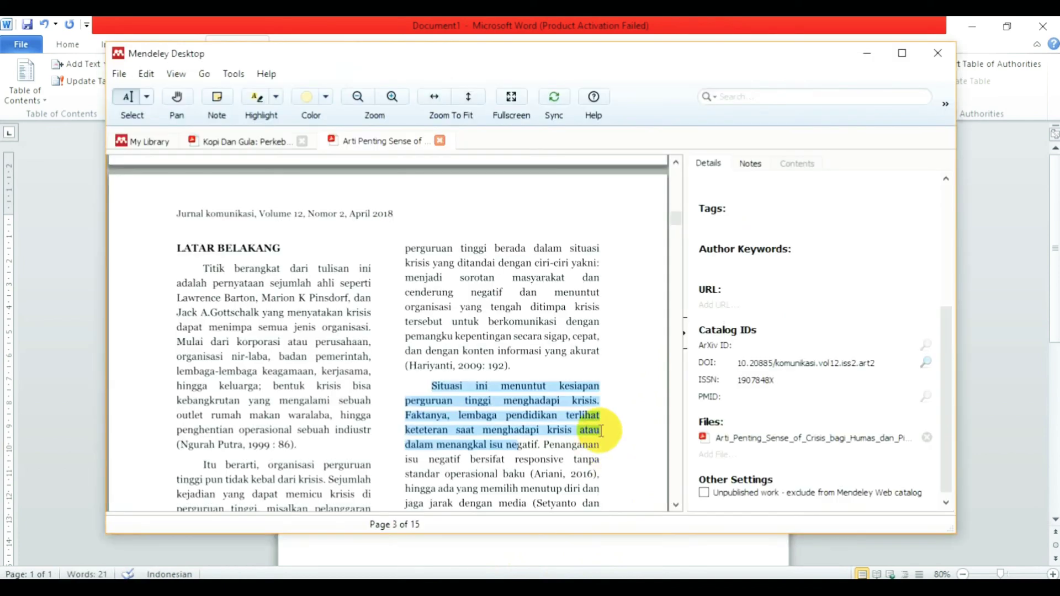
pyautogui.click(944, 330)
pyautogui.moveTo(944, 330); pyautogui.dragTo(946, 220)
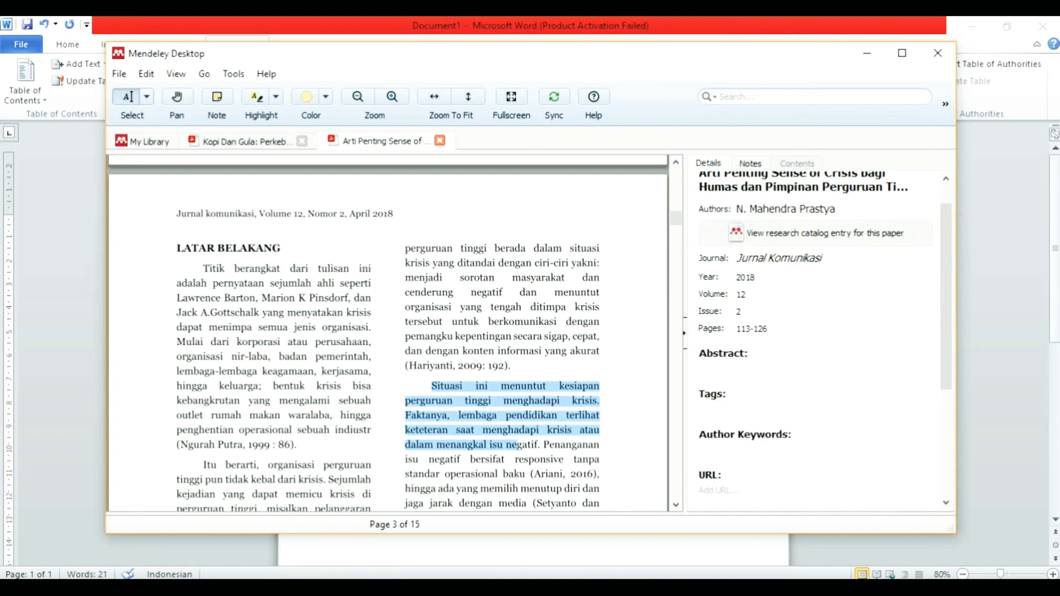
pyautogui.moveTo(172, 588)
pyautogui.click(194, 546)
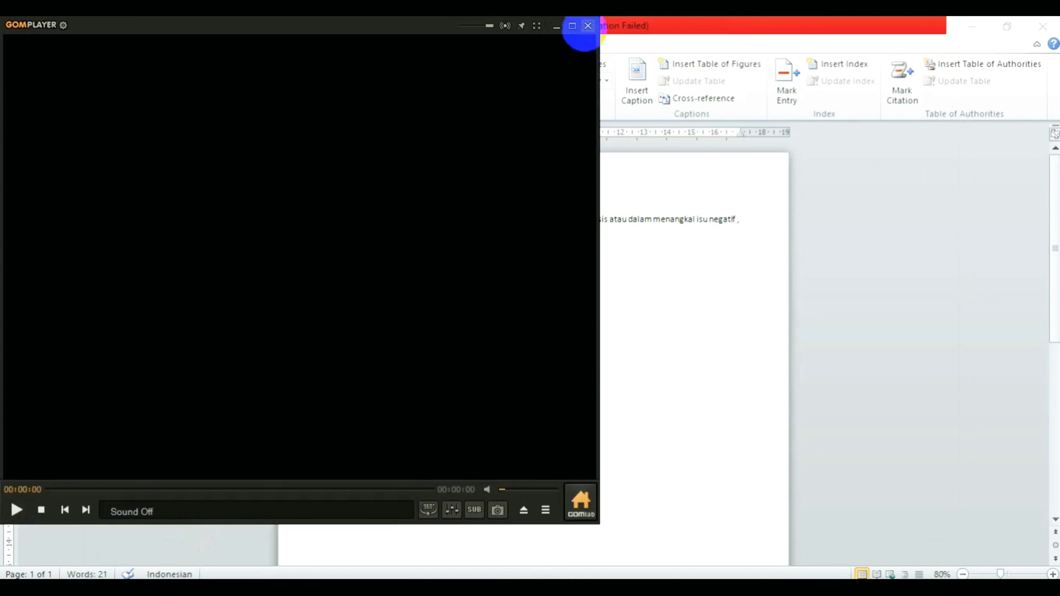
pyautogui.click(587, 26)
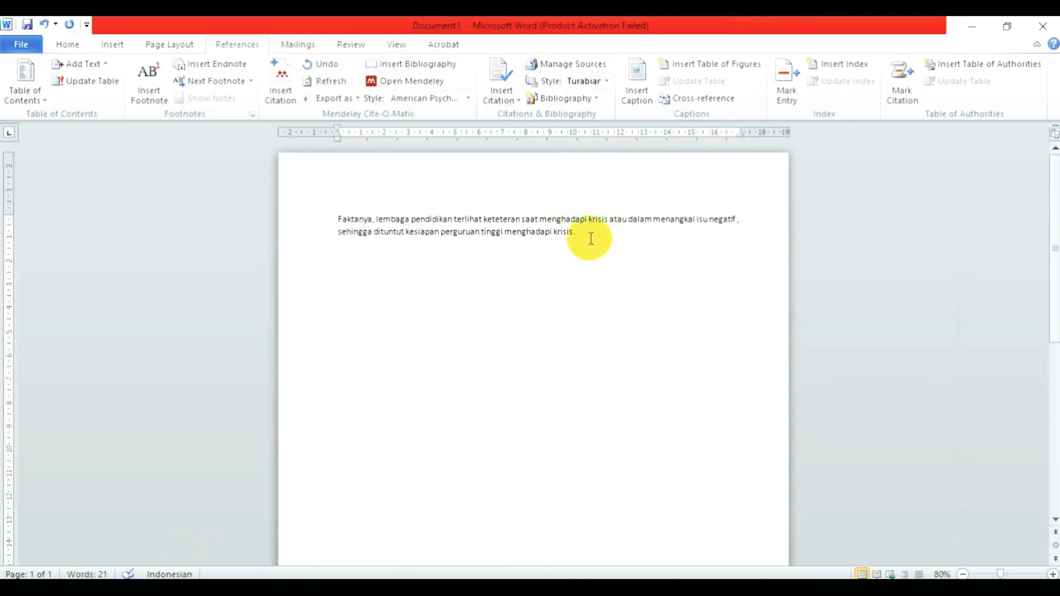
# Type the author's name after the sentence and insert a Mendeley citation for "Arti Penting Sense of Crisis bagi Humas dan Pimpinan Perguruan Tinggi" there.
pyautogui.write('mahe')
pyautogui.write('ndra')
pyautogui.click(295, 87)
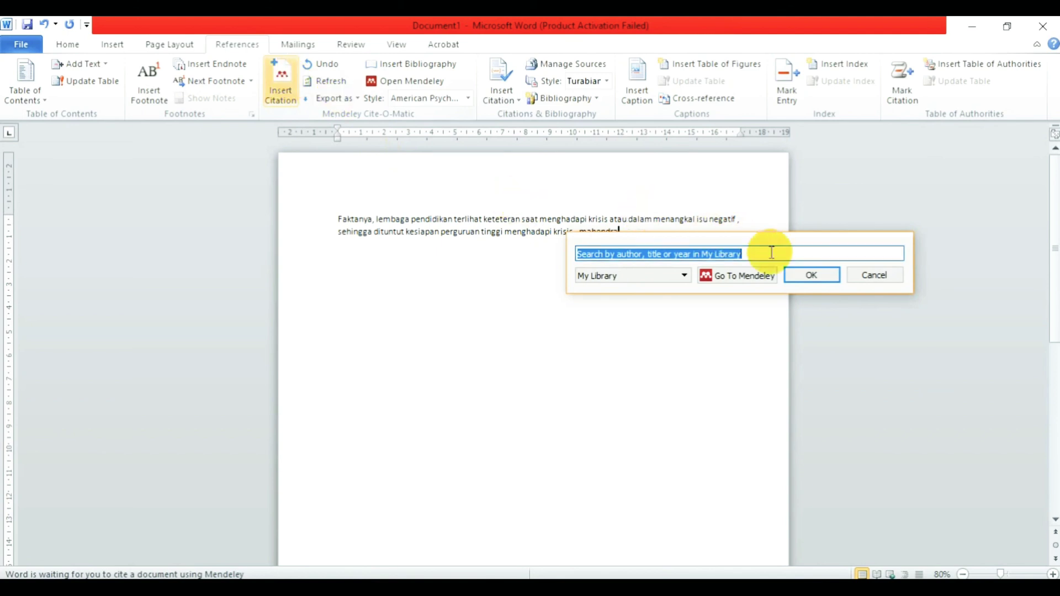
pyautogui.write('ma')
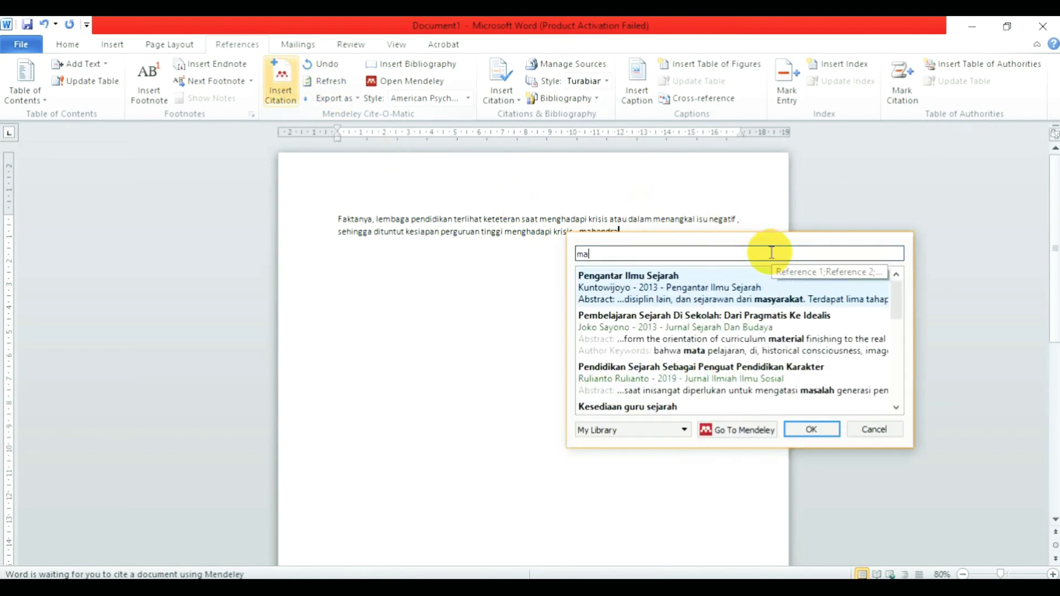
pyautogui.write('hendra')
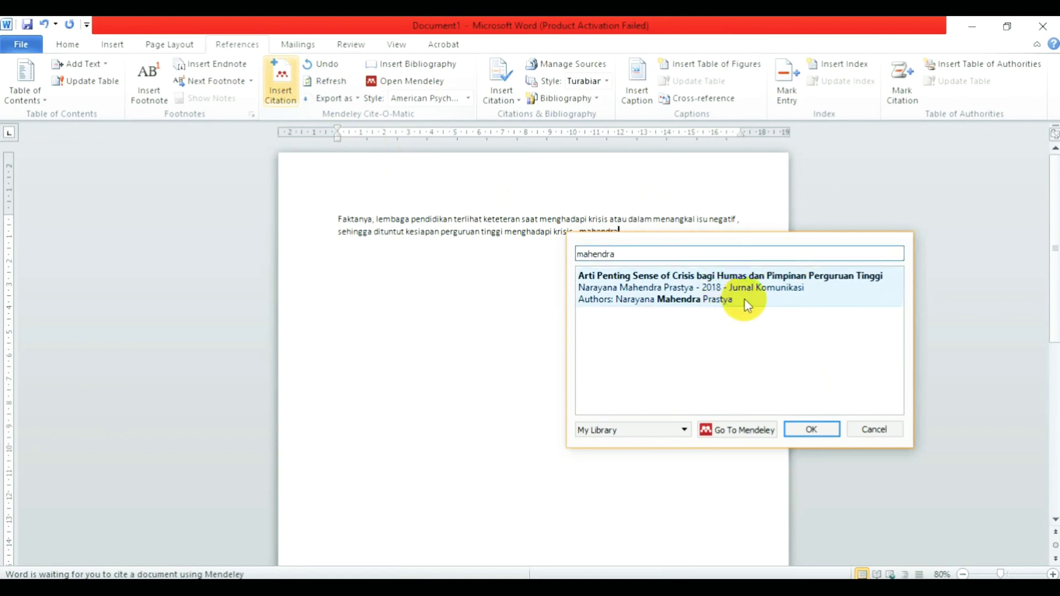
pyautogui.click(811, 429)
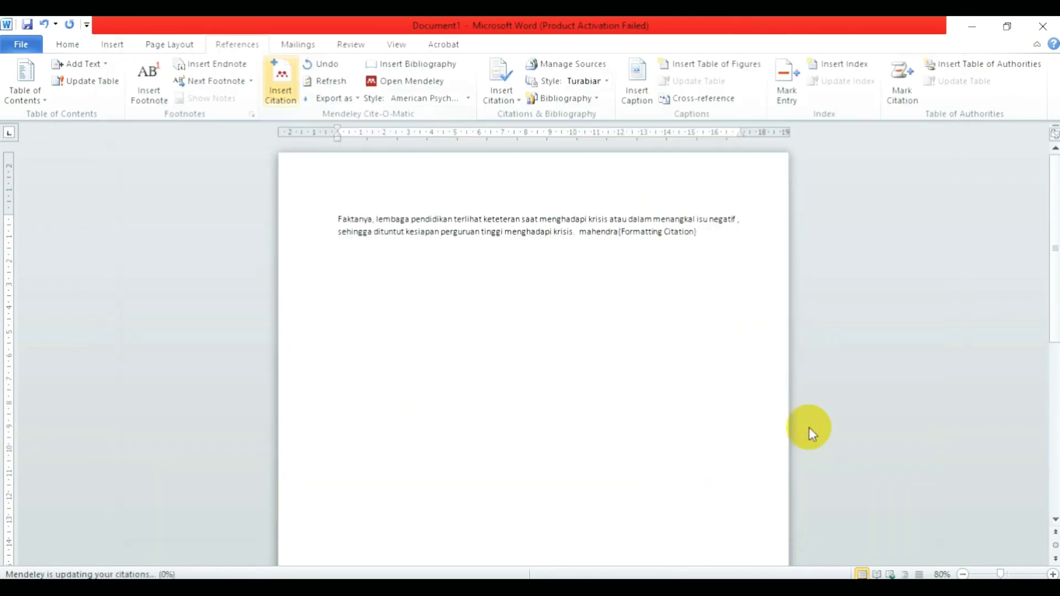
# Delete the manually typed author name in front of the 2018 citation and place the cursor after the citation.
pyautogui.click(619, 232)
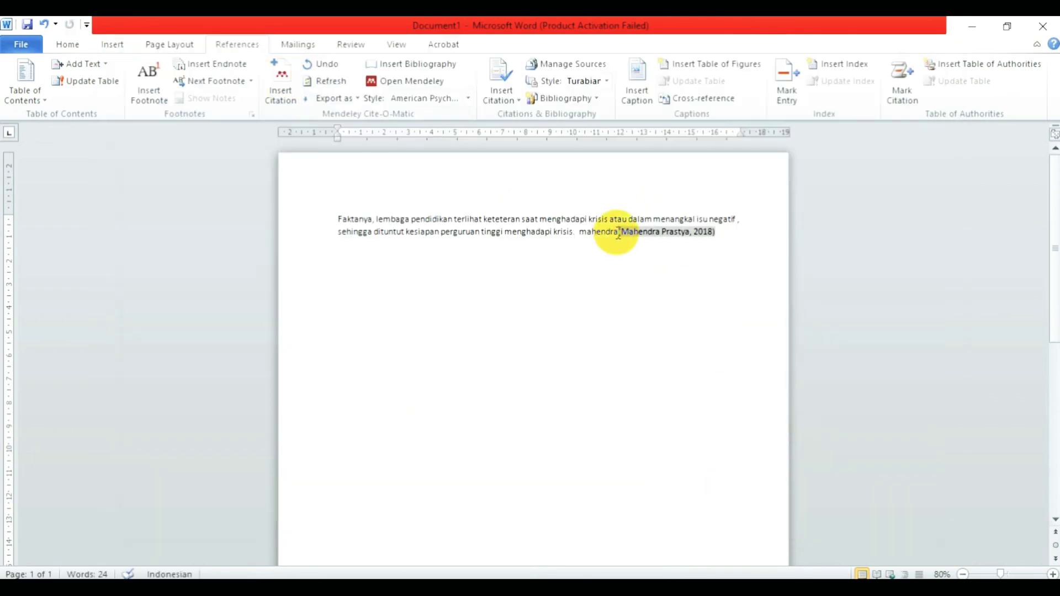
pyautogui.click(613, 232)
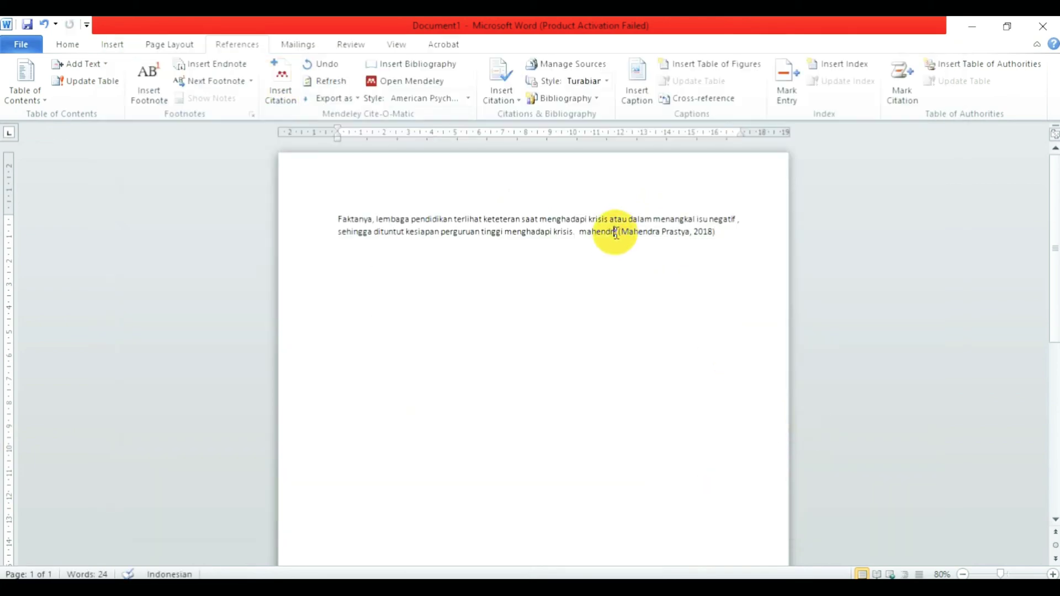
pyautogui.press('BackSpace')
pyautogui.press('BackSpace')
pyautogui.press('BackSpace')
pyautogui.press('BackSpace')
pyautogui.press('BackSpace')
pyautogui.press('BackSpace')
pyautogui.press('BackSpace')
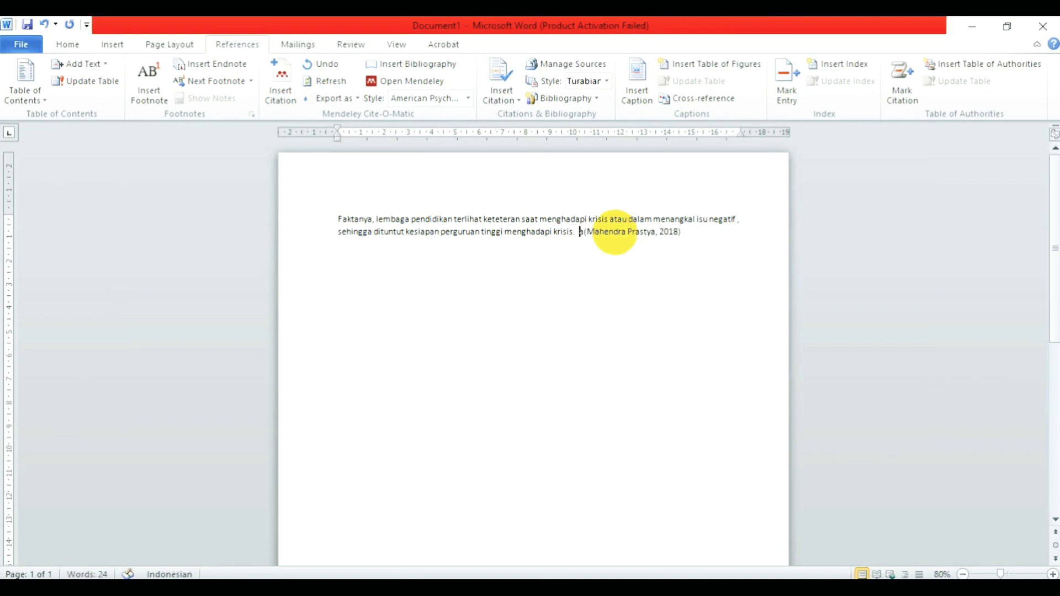
pyautogui.press('BackSpace')
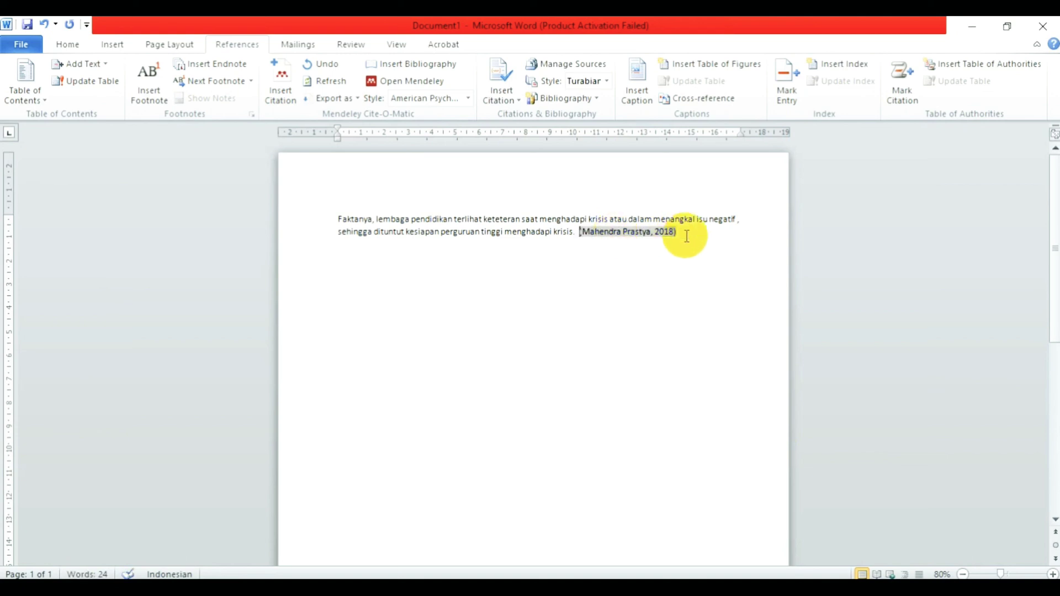
pyautogui.click(686, 236)
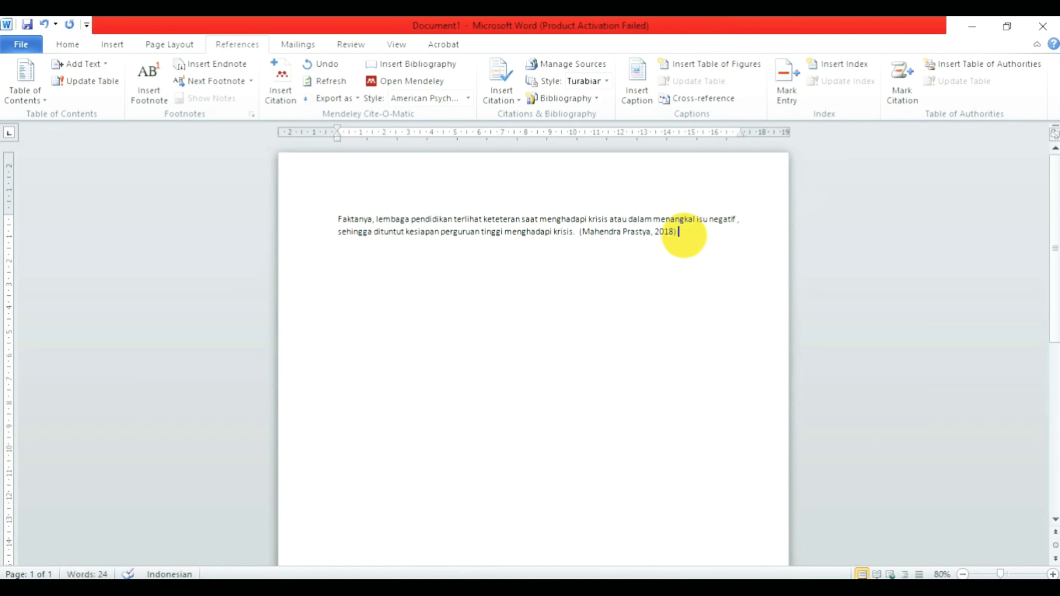
# Check the author of "Kopi Dan Gula: Perkebunan Di Kawasan Regentschap Malang, 1832-1942" in the Mendeley Desktop library, and return to Word.
pyautogui.moveTo(628, 588)
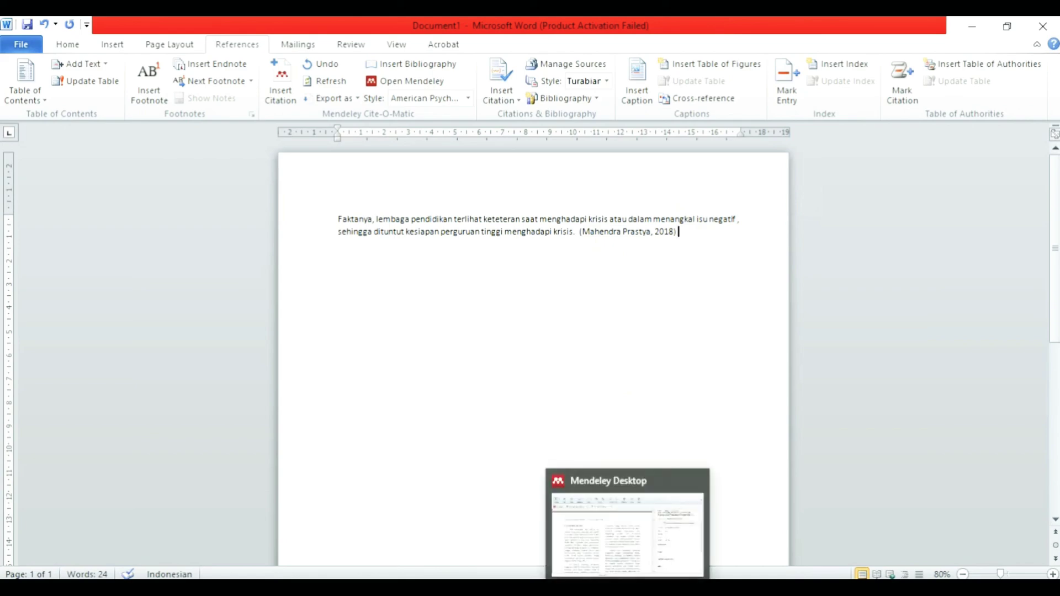
pyautogui.click(634, 555)
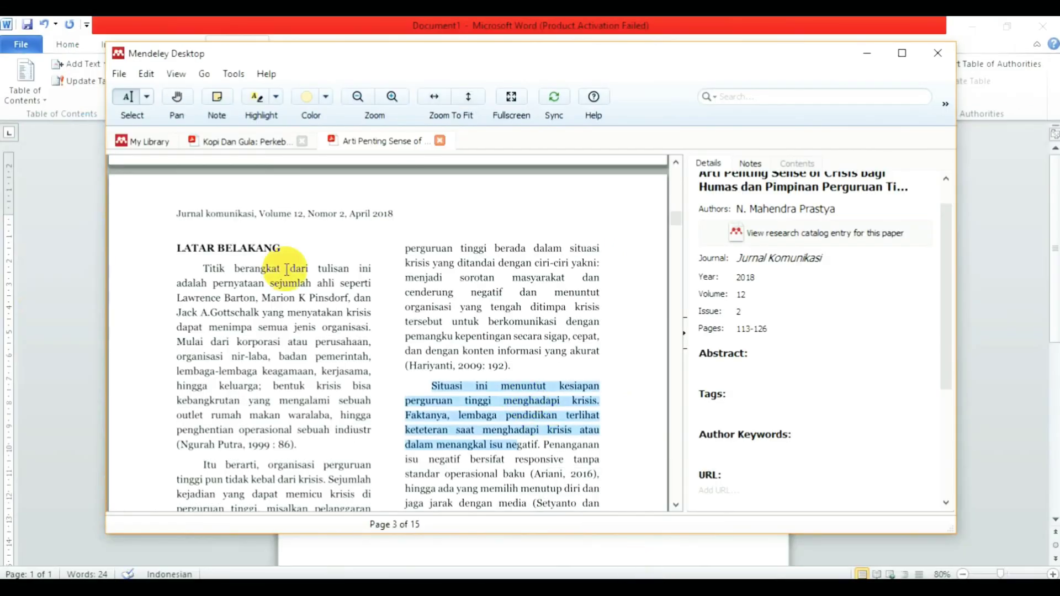
pyautogui.click(137, 142)
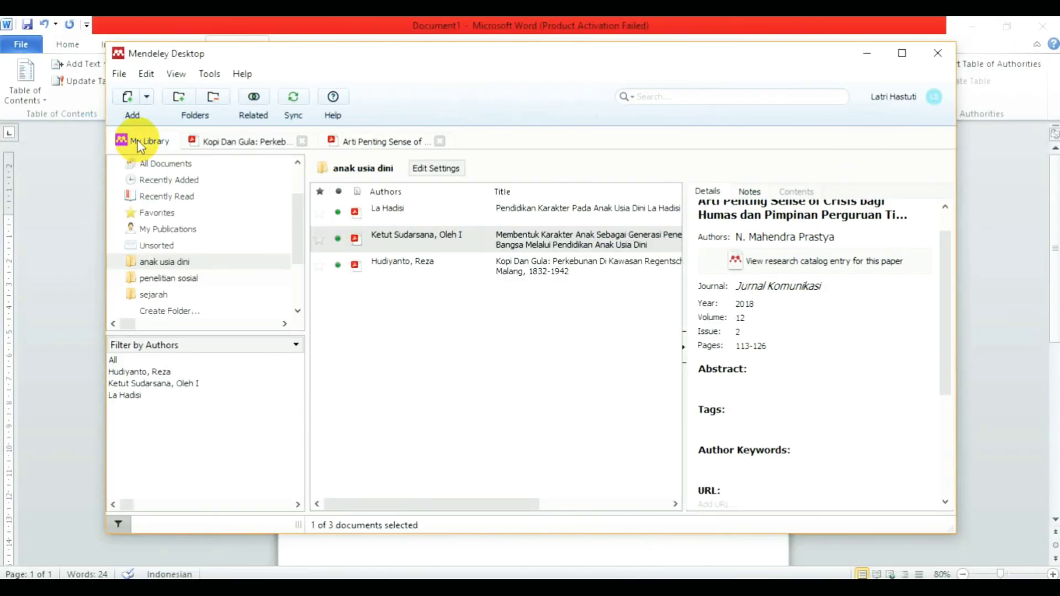
pyautogui.click(437, 269)
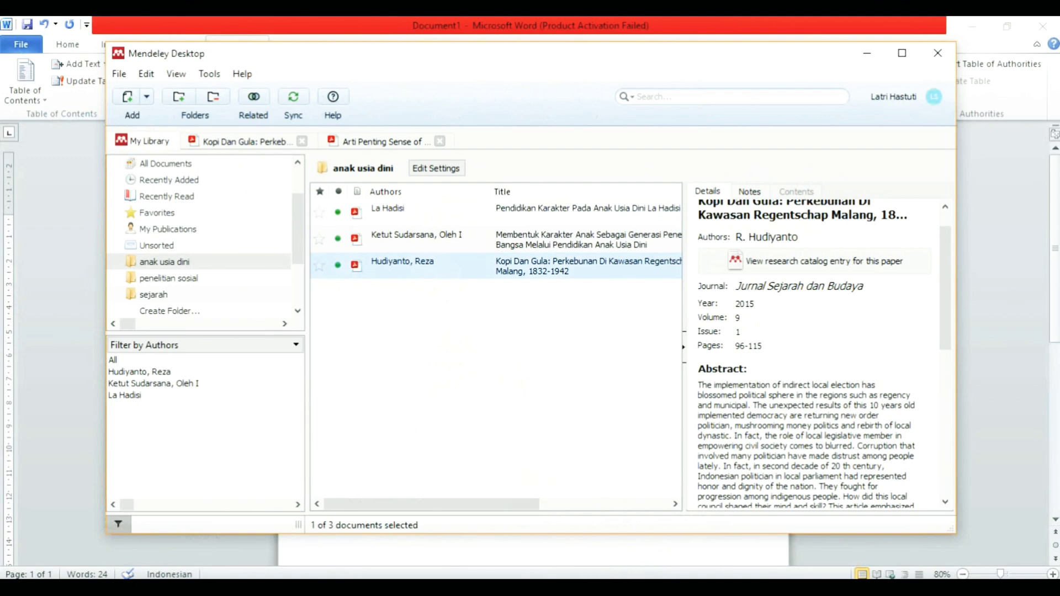
pyautogui.click(201, 560)
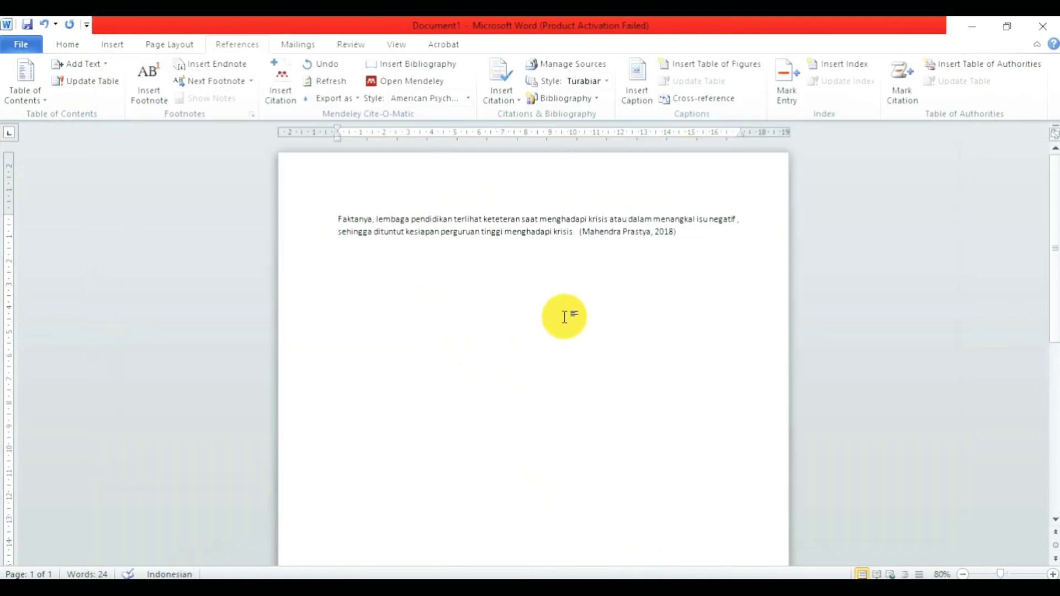
# Insert a second Mendeley citation, for "Kopi Dan Gula: Perkebunan Di Kawasan Regentschap Malang, 1832-1942", after the 2018 citation.
pyautogui.click(284, 88)
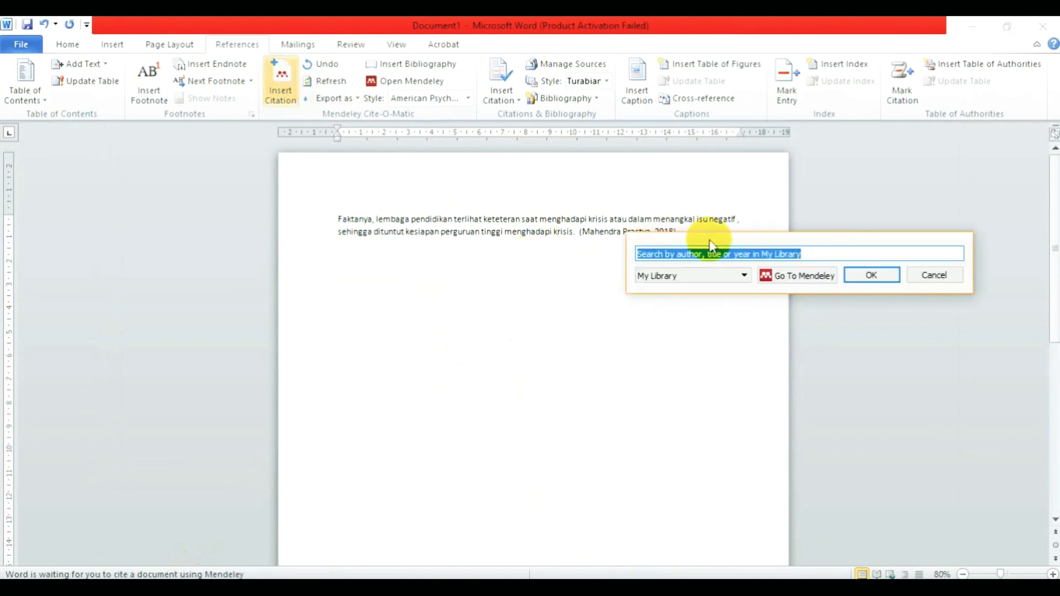
pyautogui.write('hudiy')
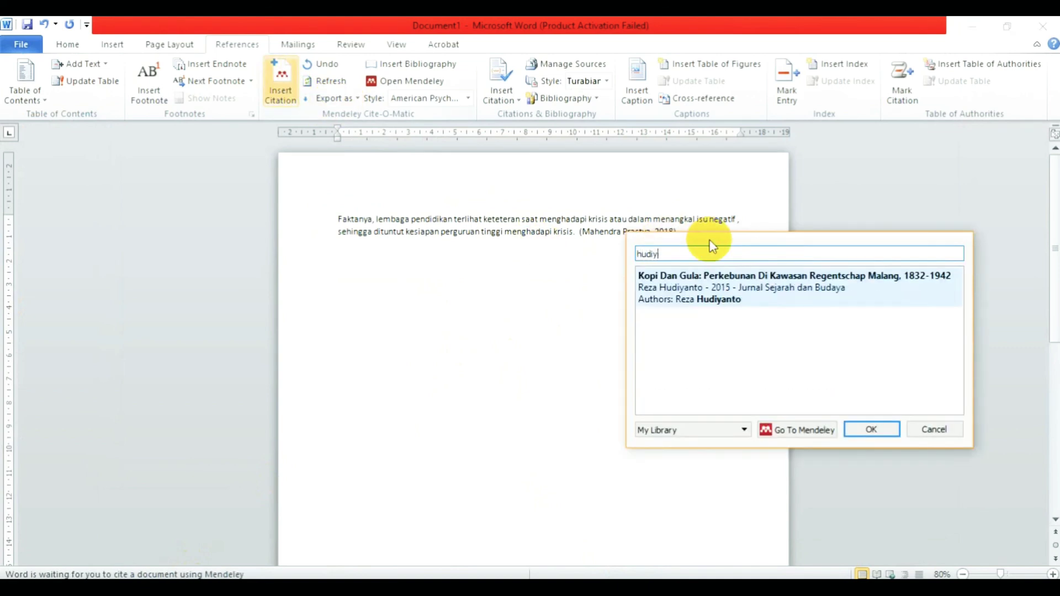
pyautogui.write('anto')
pyautogui.click(866, 430)
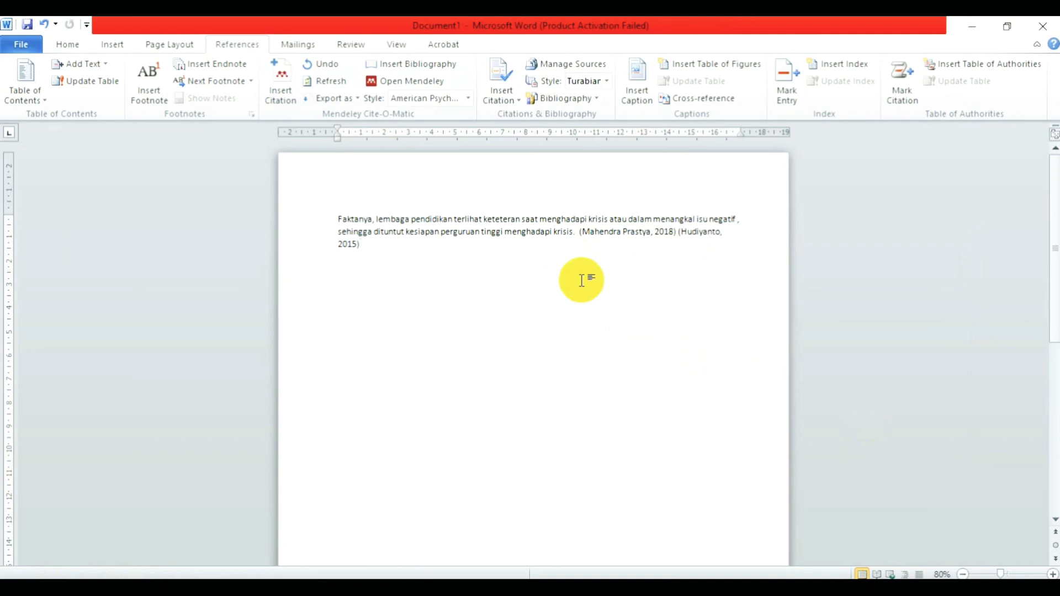
# Add the heading "DAFTAR PUSTAKA" below the paragraph and insert the Mendeley bibliography of the cited articles at its end.
pyautogui.press('Return')
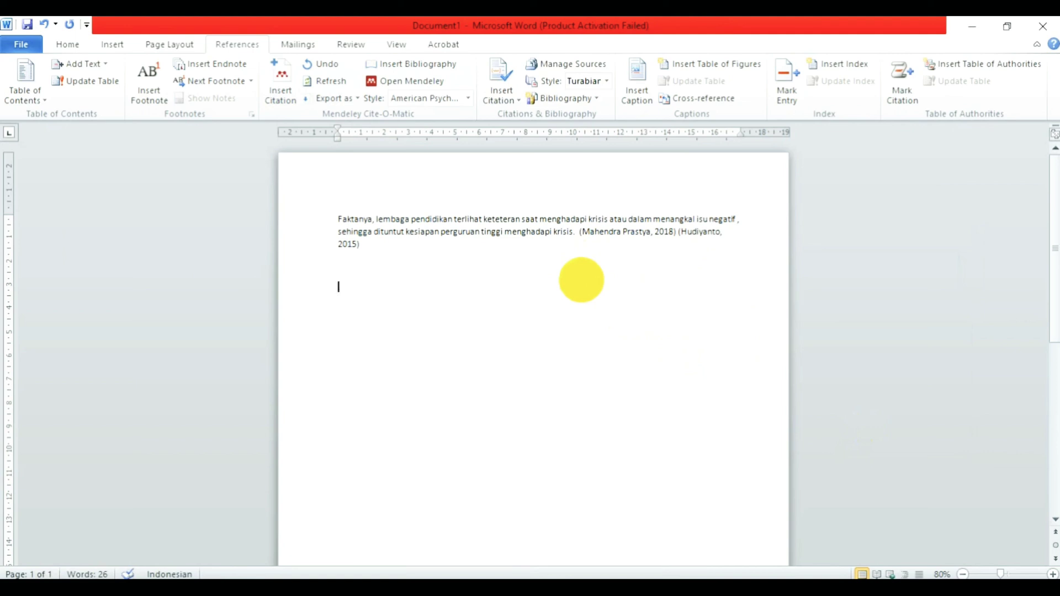
pyautogui.write('DAFTAR PUSTAKA')
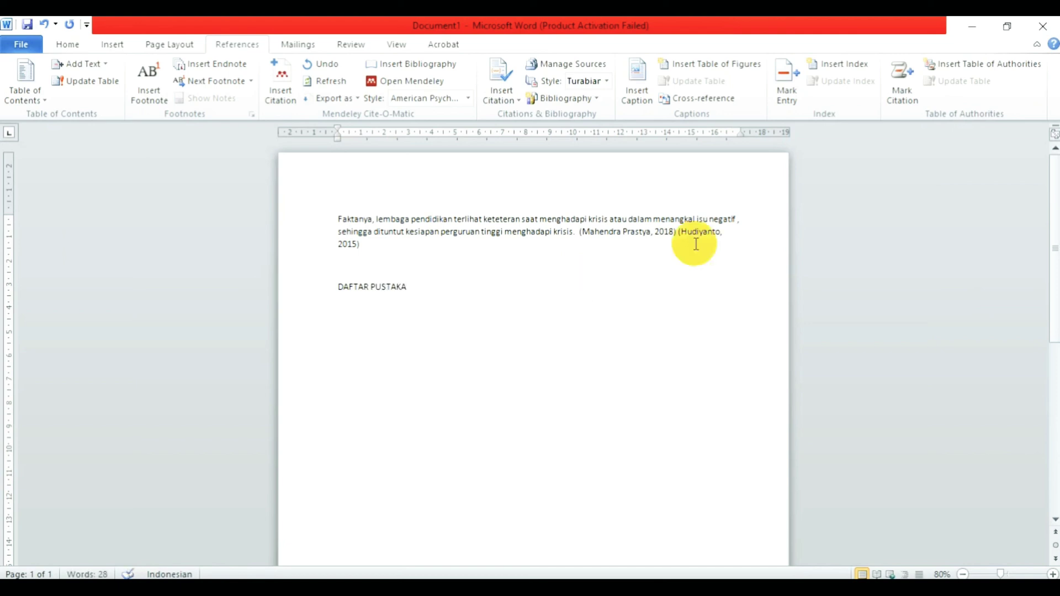
pyautogui.click(583, 98)
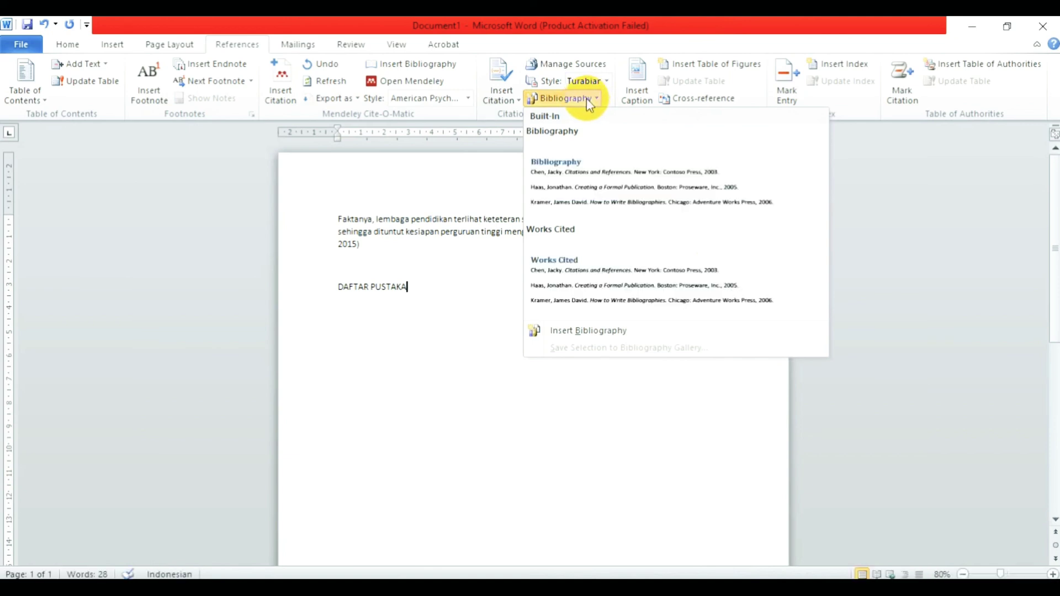
pyautogui.click(586, 99)
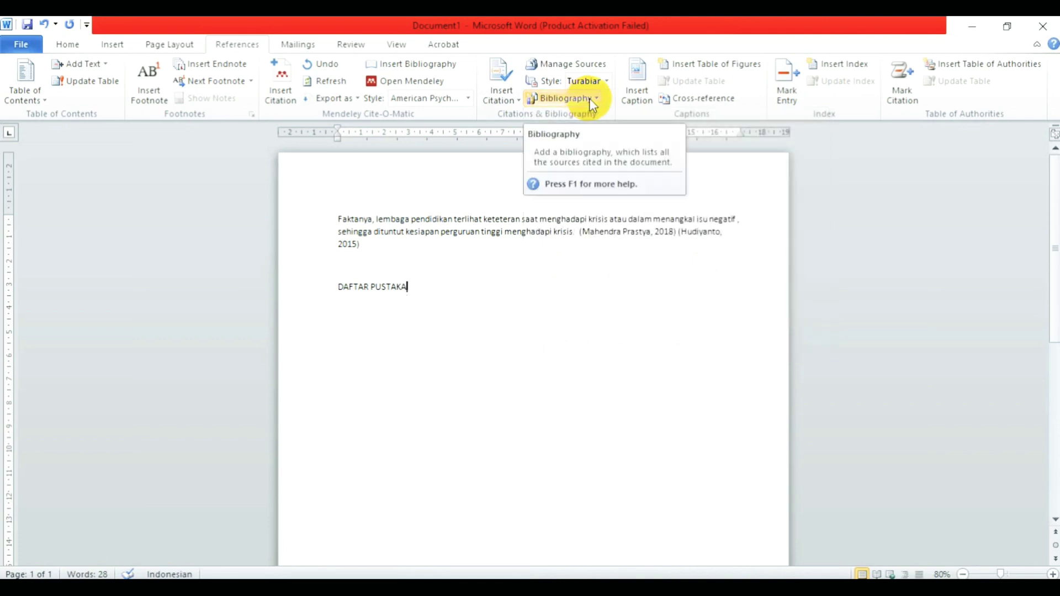
pyautogui.click(590, 98)
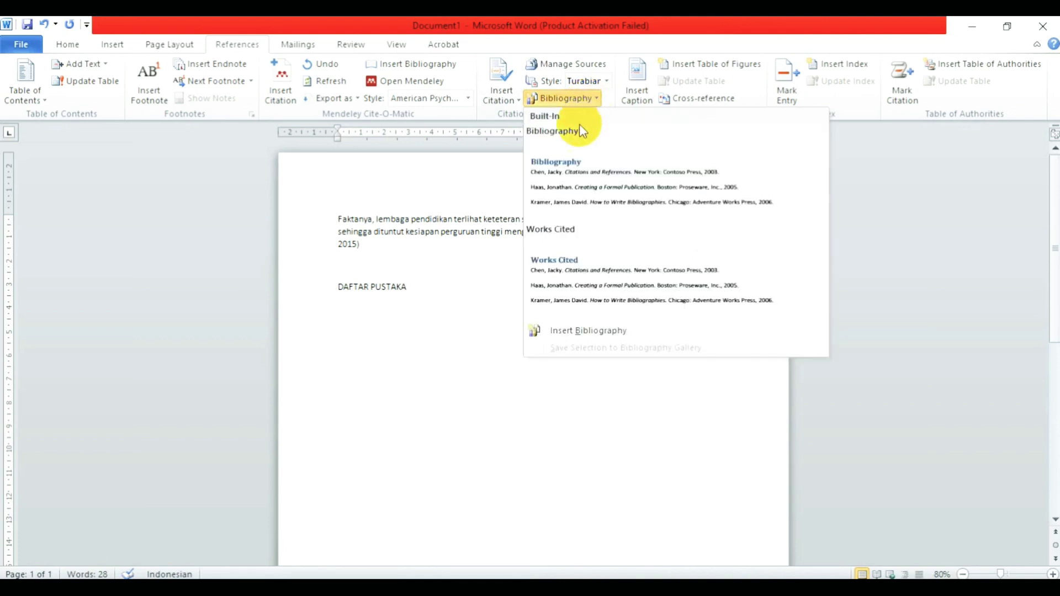
pyautogui.click(624, 332)
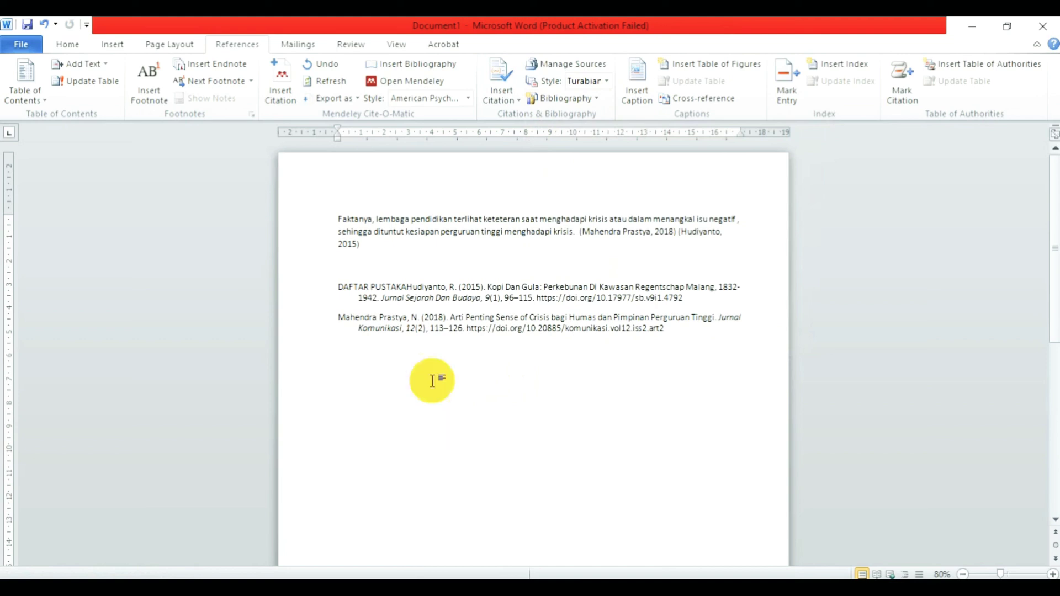
# Move the first bibliography entry onto its own line below the "DAFTAR PUSTAKA" heading.
pyautogui.click(409, 285)
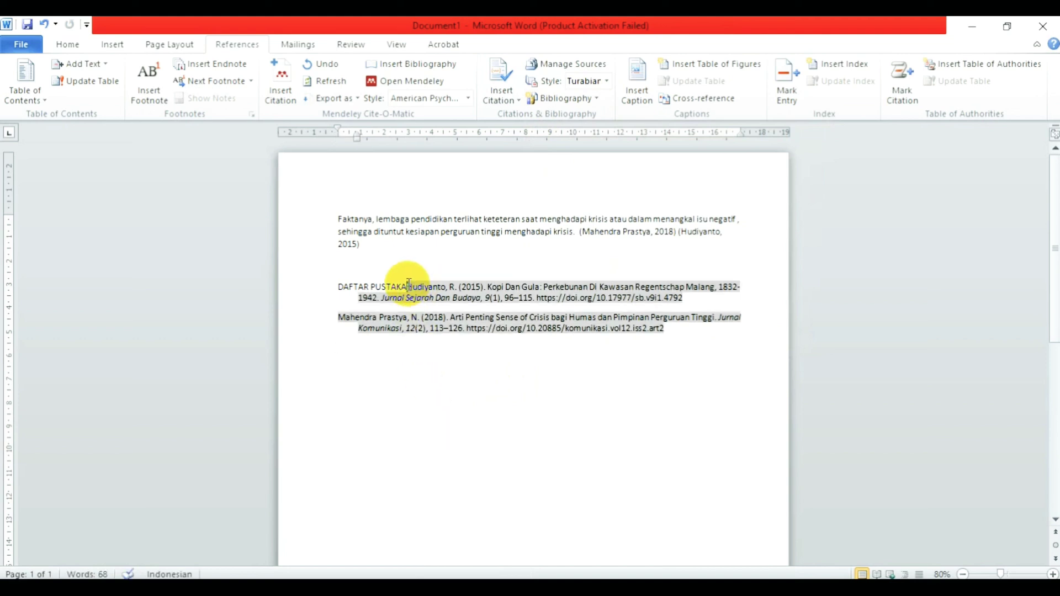
pyautogui.doubleClick(408, 284)
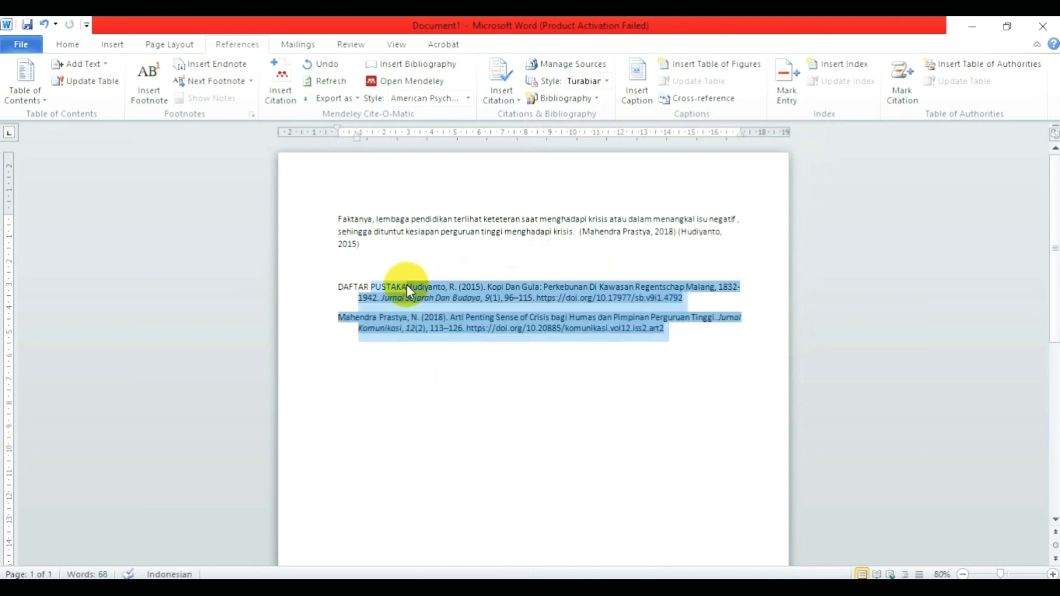
pyautogui.click(406, 284)
pyautogui.press('Return')
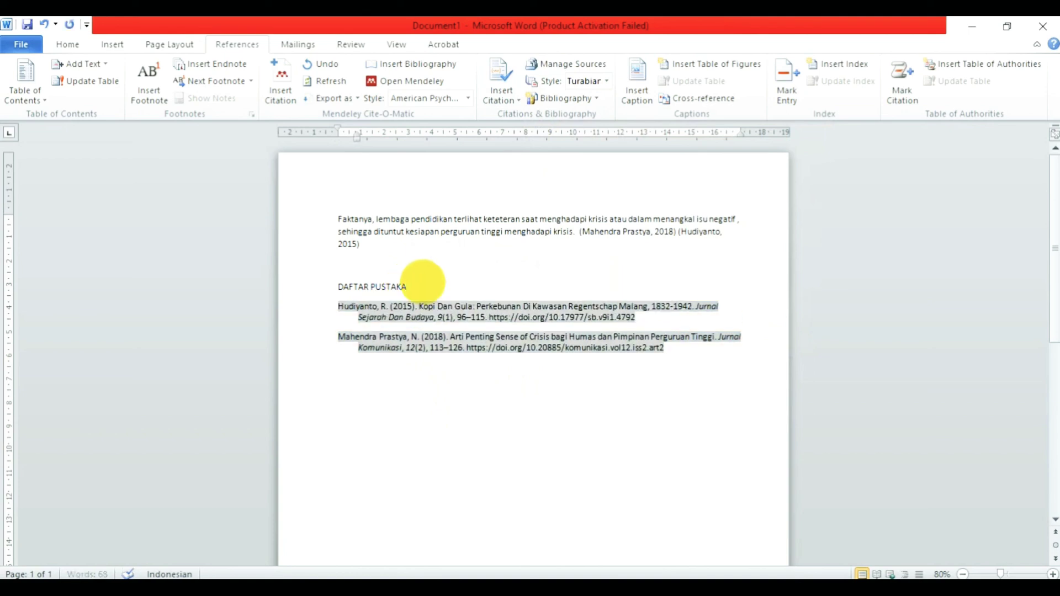
pyautogui.click(448, 363)
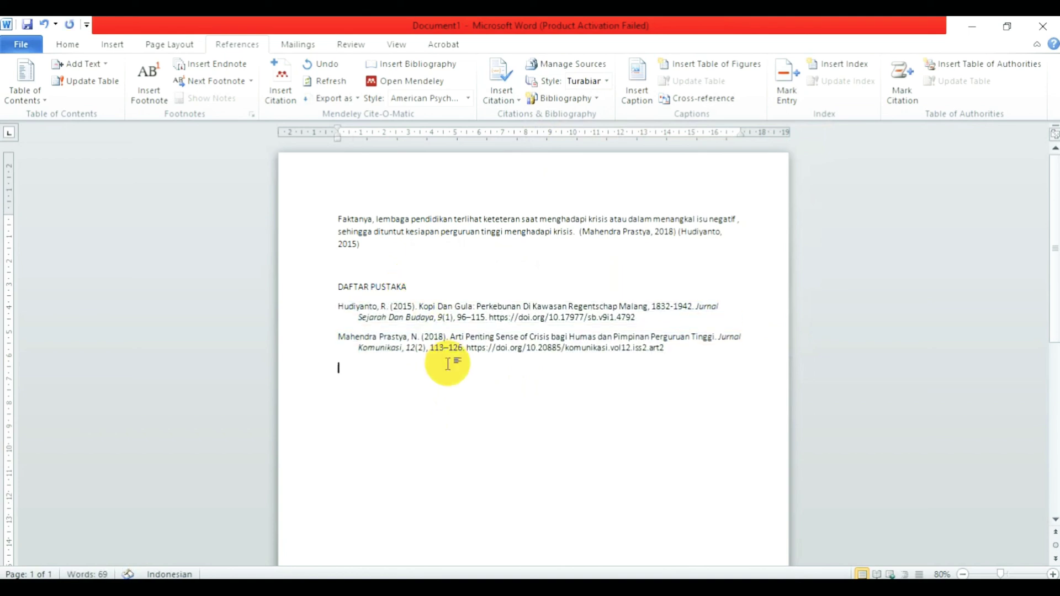